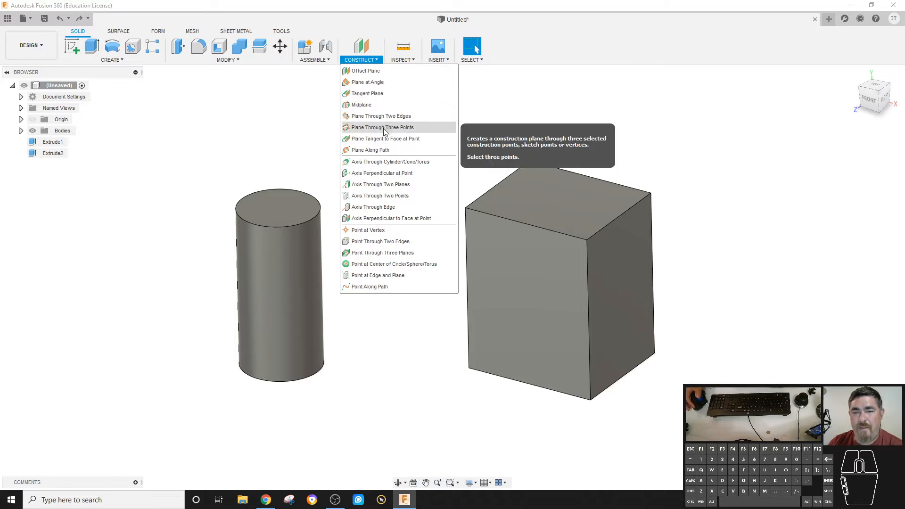
mouse_move(66, 57)
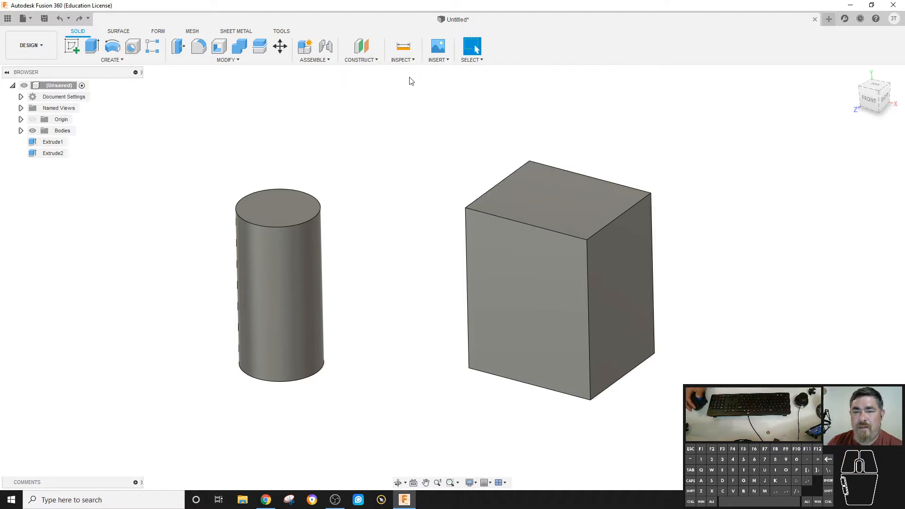
click(361, 62)
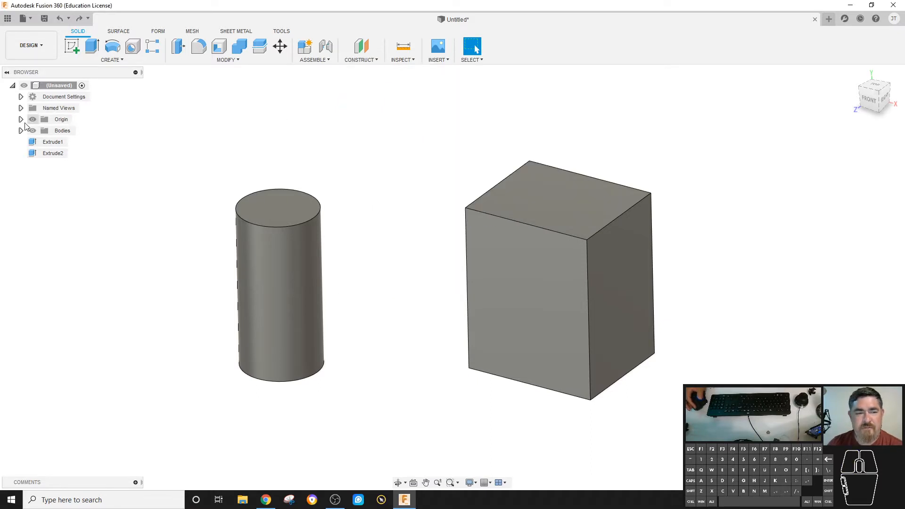
click(61, 120)
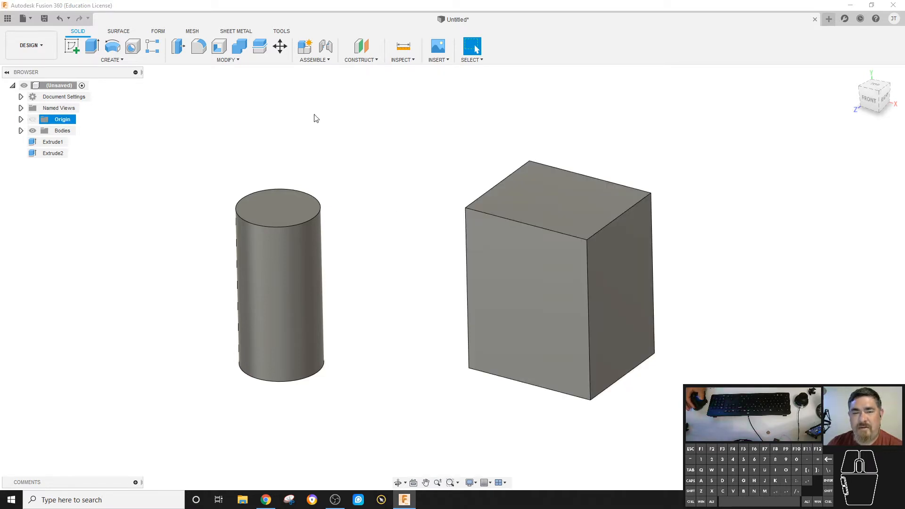
- Create an offset construction plane 1.00 in above the top face of the box
click(361, 60)
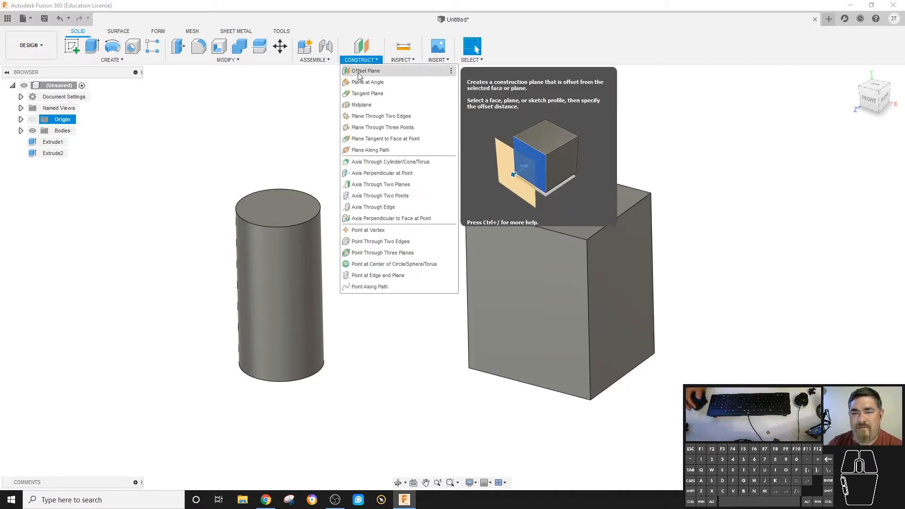
click(359, 72)
click(566, 203)
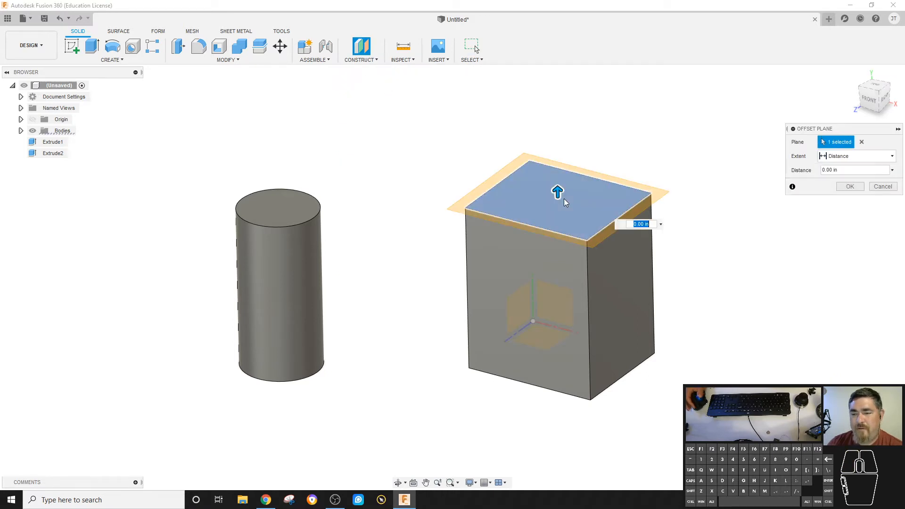
drag(557, 197, 549, 135)
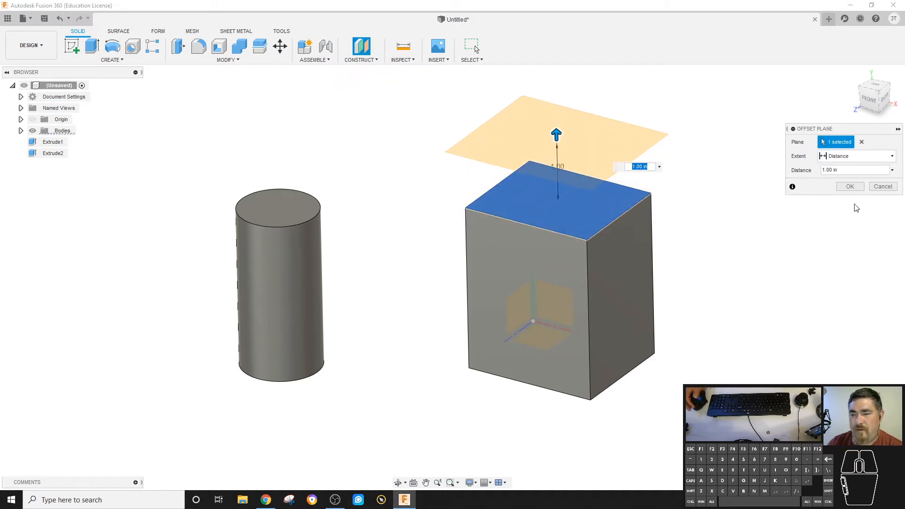
click(850, 186)
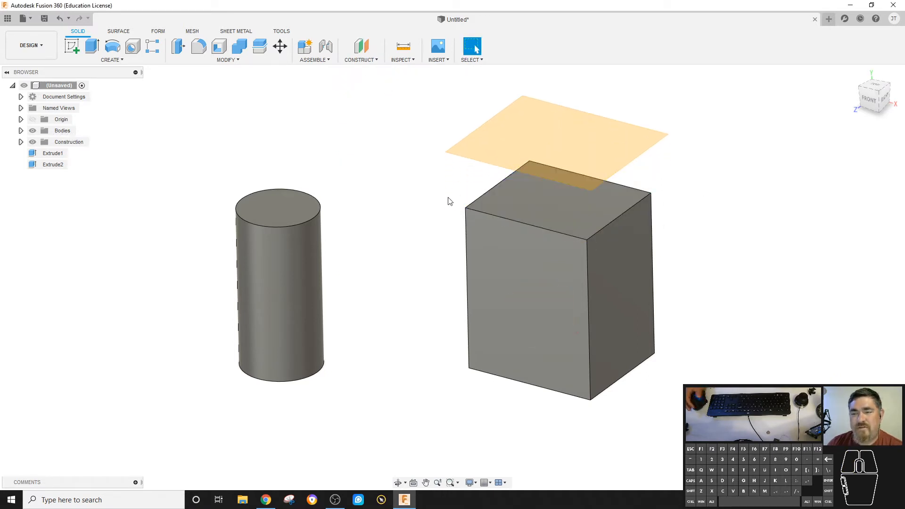
- Create a second offset plane above the first one, using that construction plane as the reference
click(367, 52)
click(600, 129)
drag(600, 125, 599, 84)
click(848, 188)
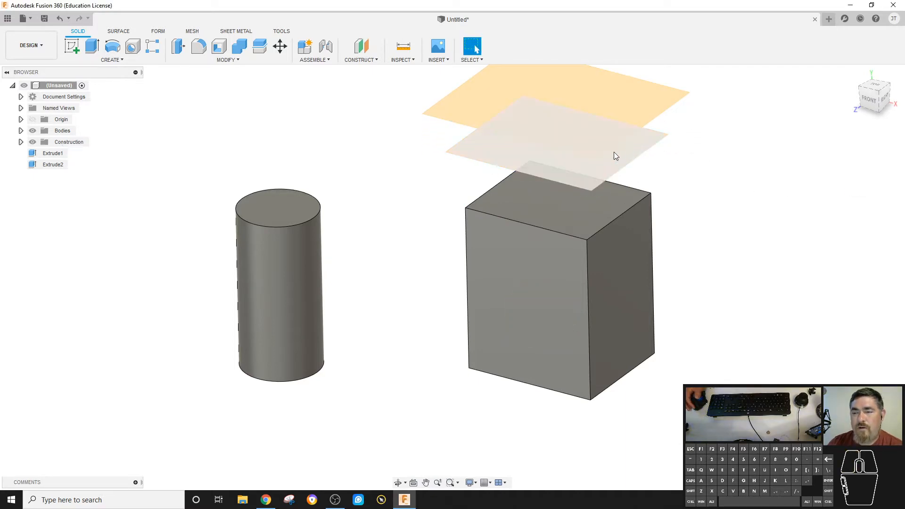
- Create a third offset plane about 2.20 in above the box's top face
click(361, 46)
click(530, 216)
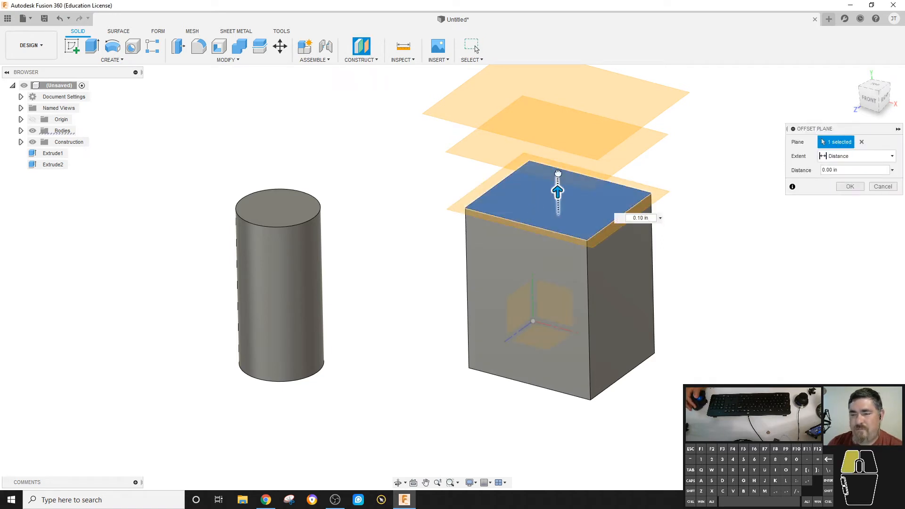
drag(554, 188, 550, 37)
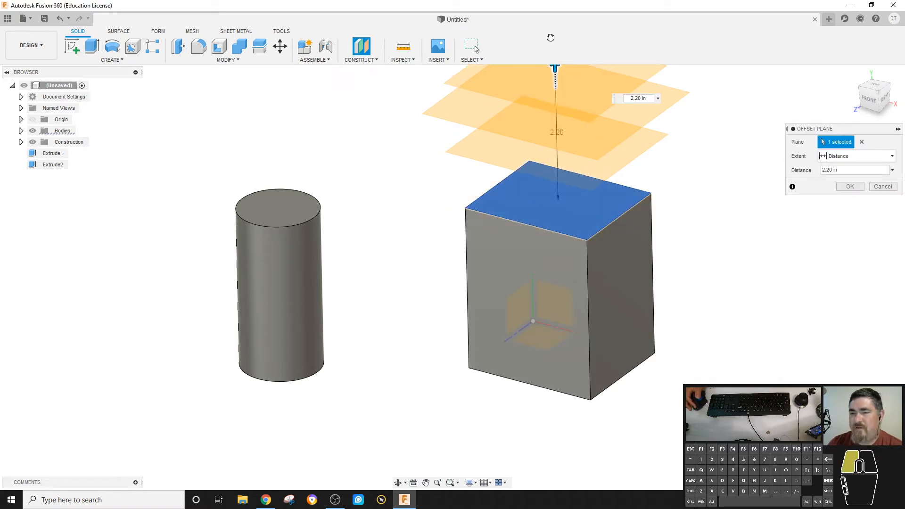
click(843, 187)
- Create a construction plane offset outward from the right side face of the box
click(361, 46)
click(629, 297)
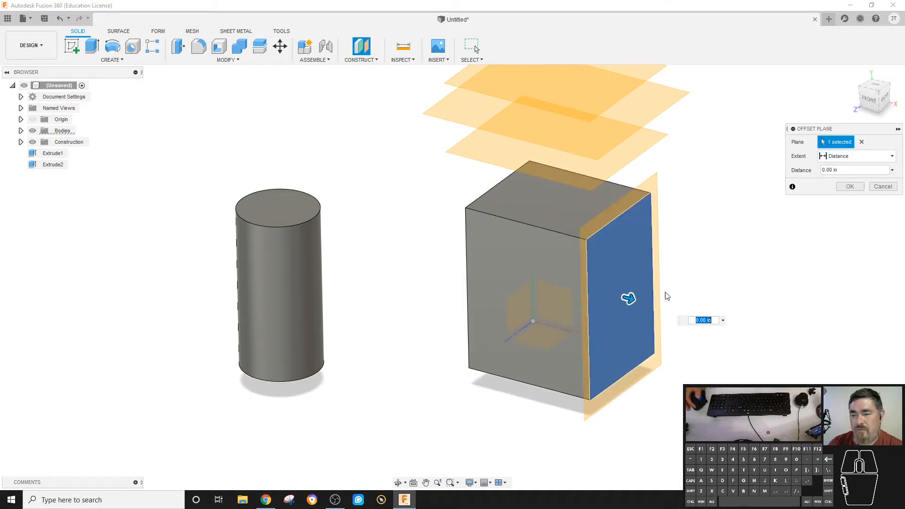
drag(631, 297, 717, 317)
key(Return)
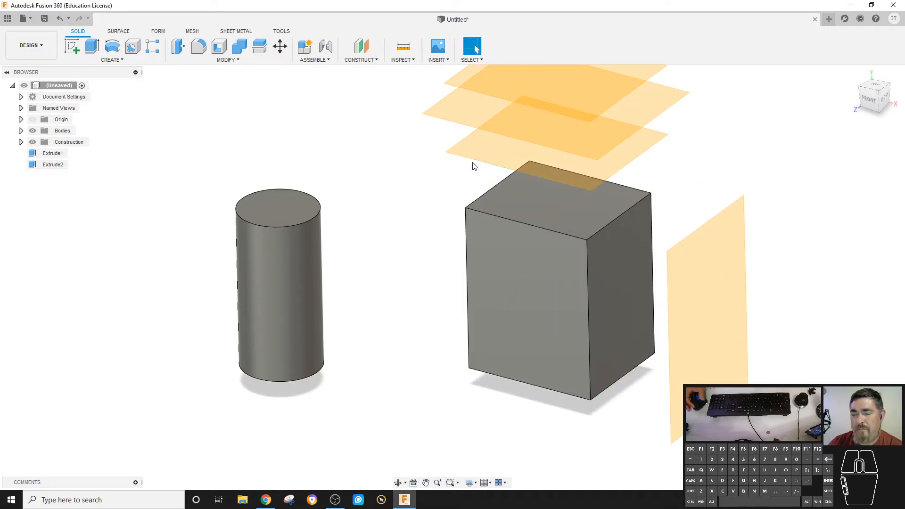
- Chamfer the box's front-right vertical edge with an equal distance of 0.60 in
click(238, 58)
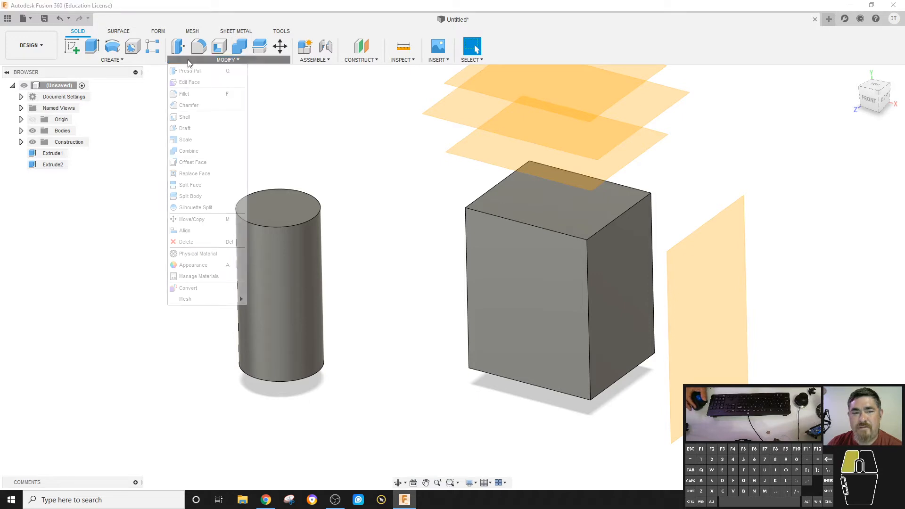
click(204, 116)
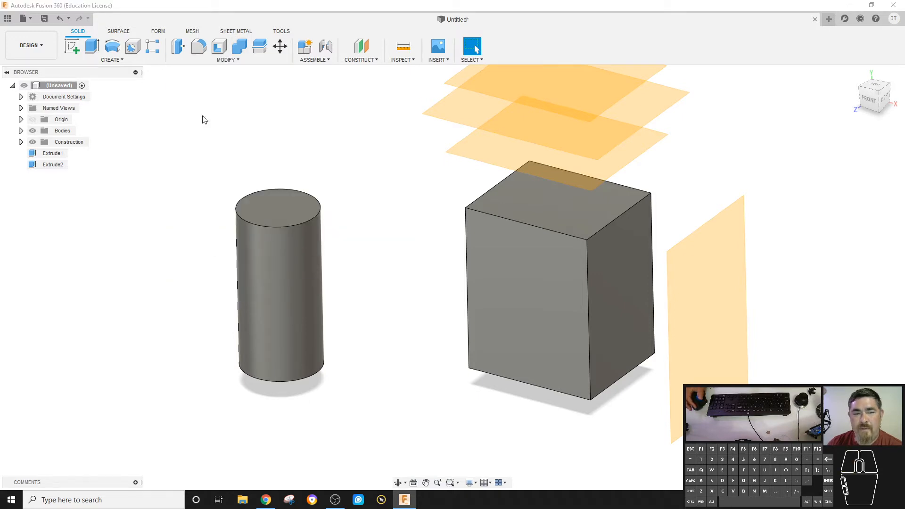
click(589, 316)
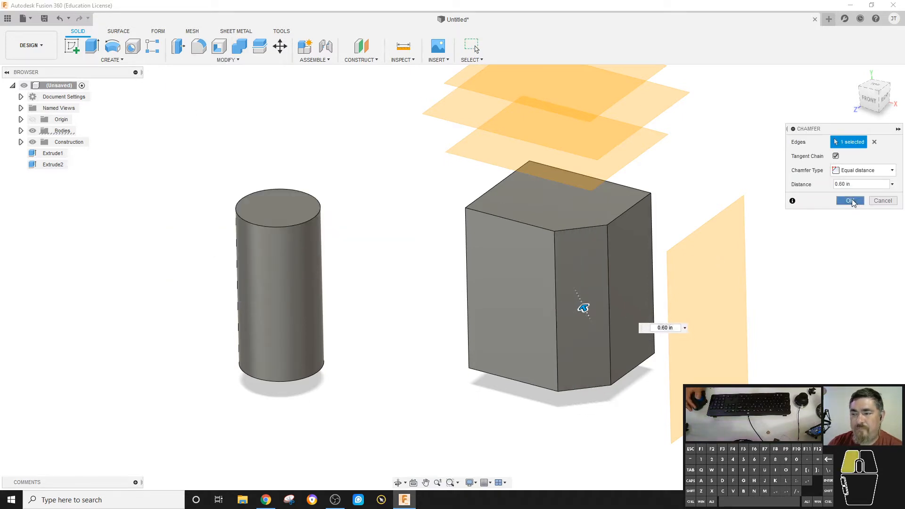
click(850, 200)
- Create a construction plane offset 0.70 in outward from the chamfered face
click(583, 271)
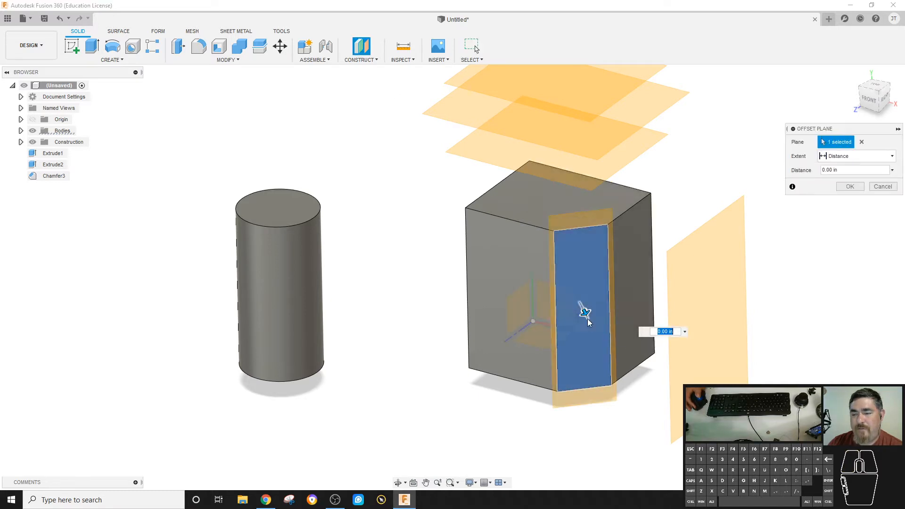
drag(584, 312, 594, 332)
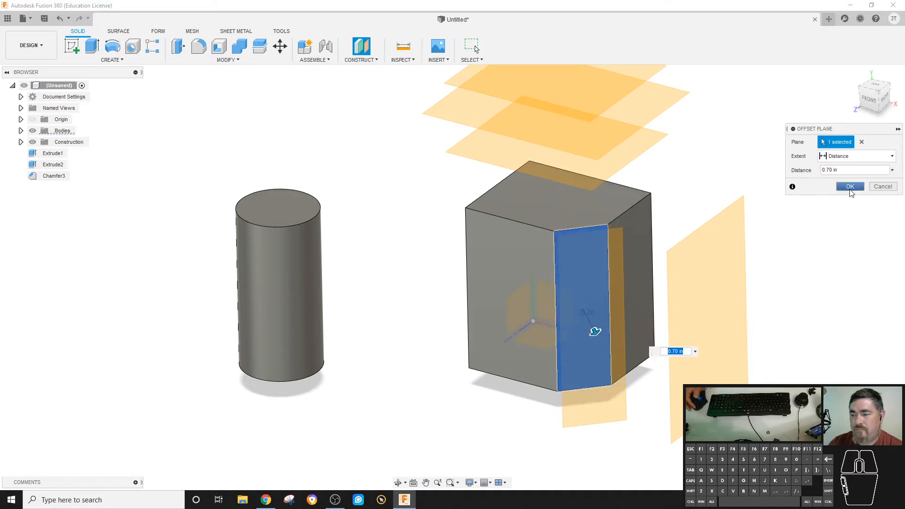
click(850, 188)
- Create a Plane at Angle through the left top edge of the box, tilted relative to the top face
shift+middle_drag(477, 211, 360, 59)
click(360, 60)
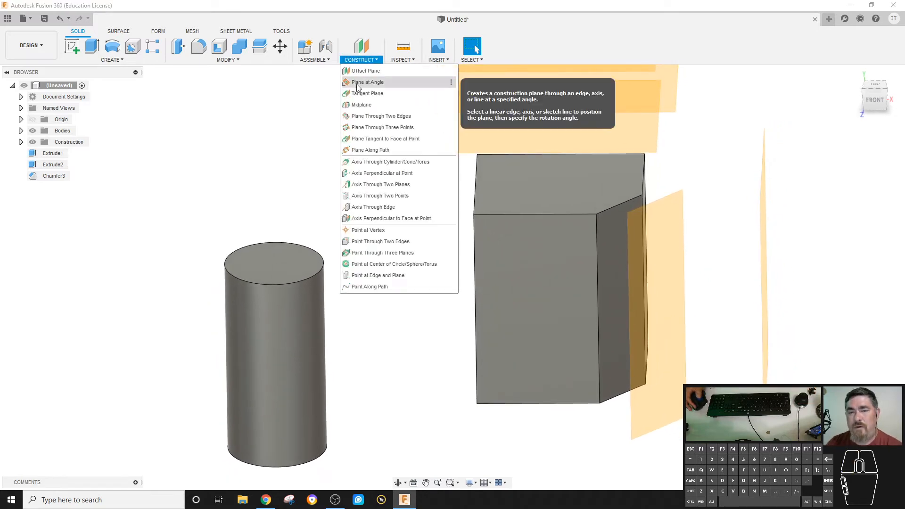
click(357, 83)
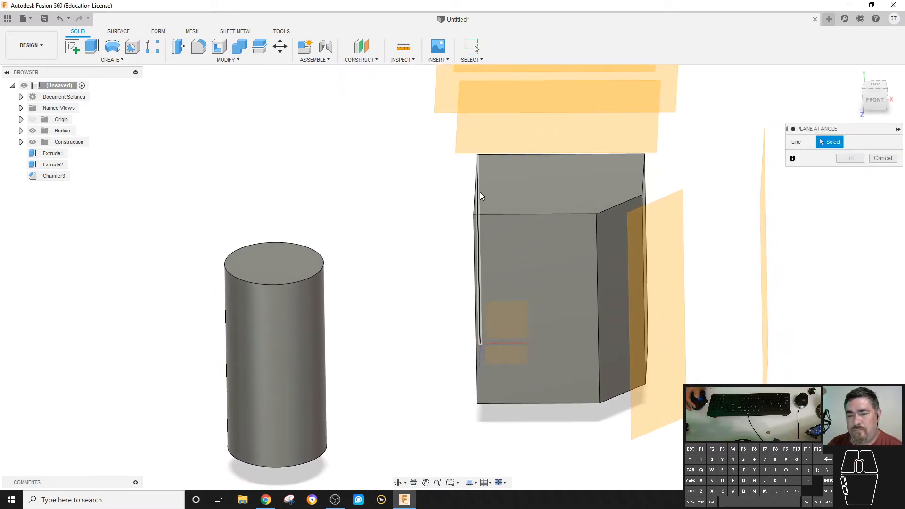
click(475, 196)
drag(475, 147, 450, 156)
click(849, 172)
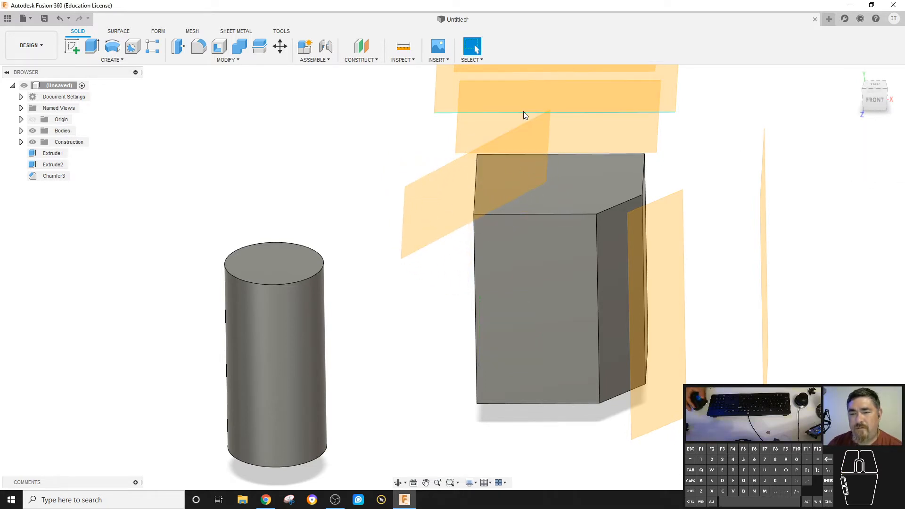
- Start a sketch on the angled plane and project the box's left top edge into it
click(72, 47)
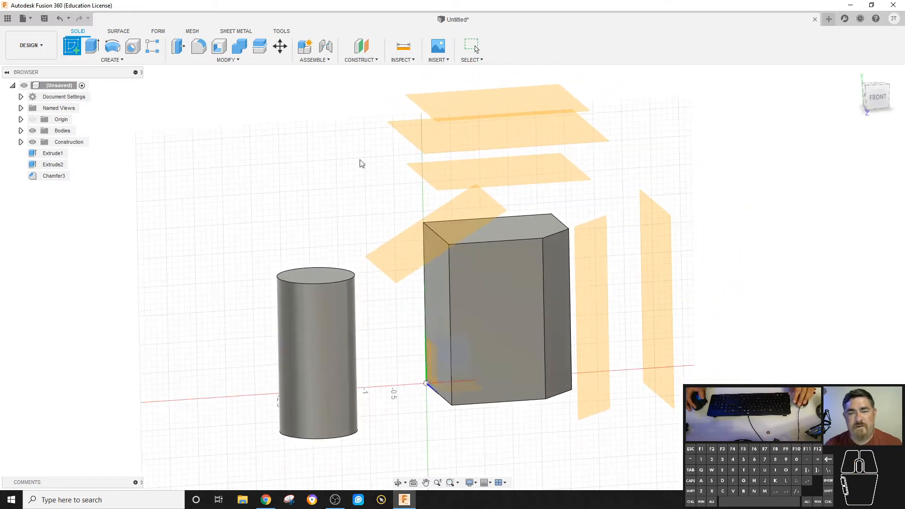
click(480, 205)
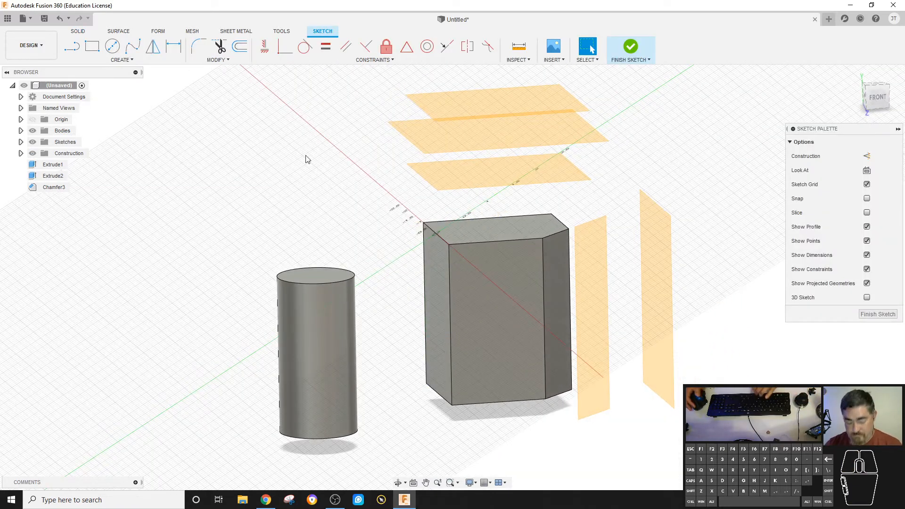
key(p)
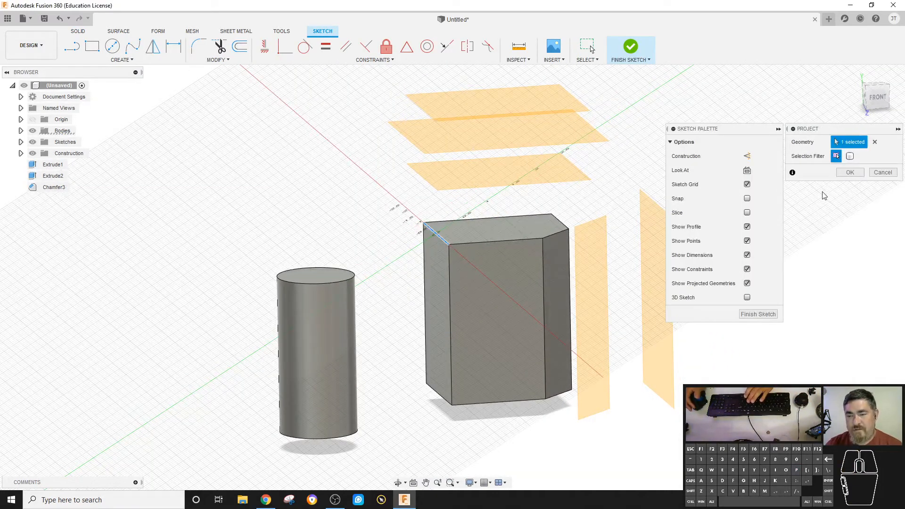
click(849, 173)
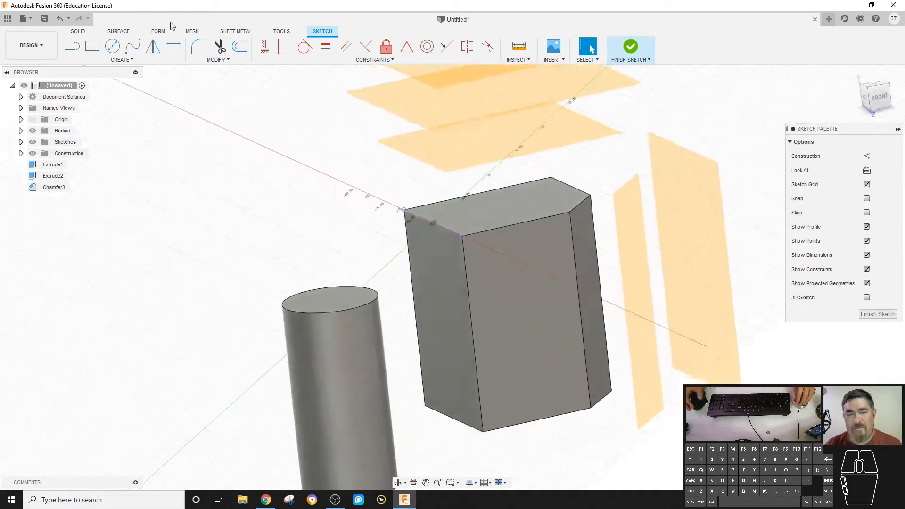
- Sketch a rectangle about 1.1 by 0.34 in near the projected edge and constrain it onto that edge
click(93, 47)
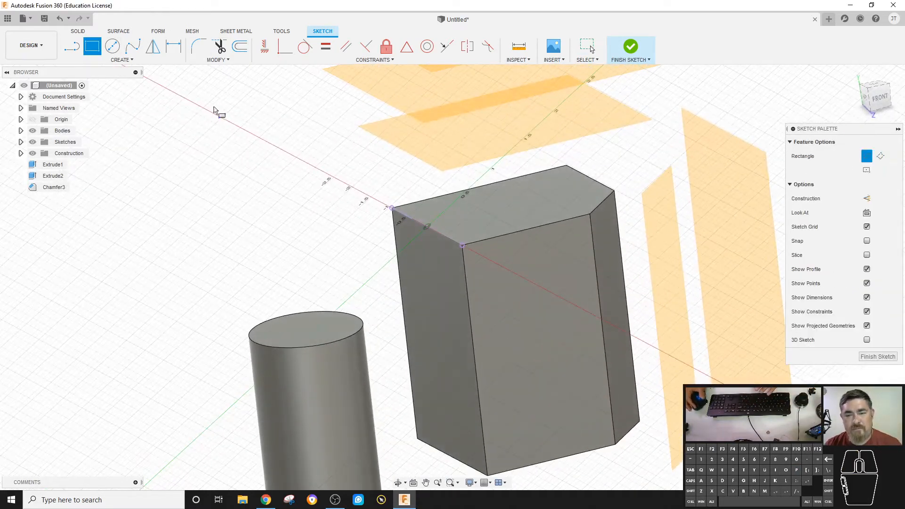
click(432, 211)
click(491, 210)
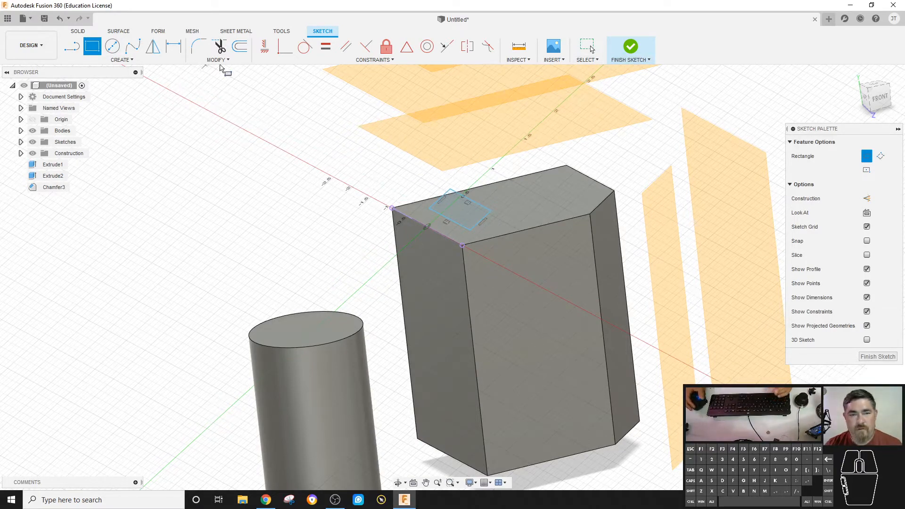
click(406, 47)
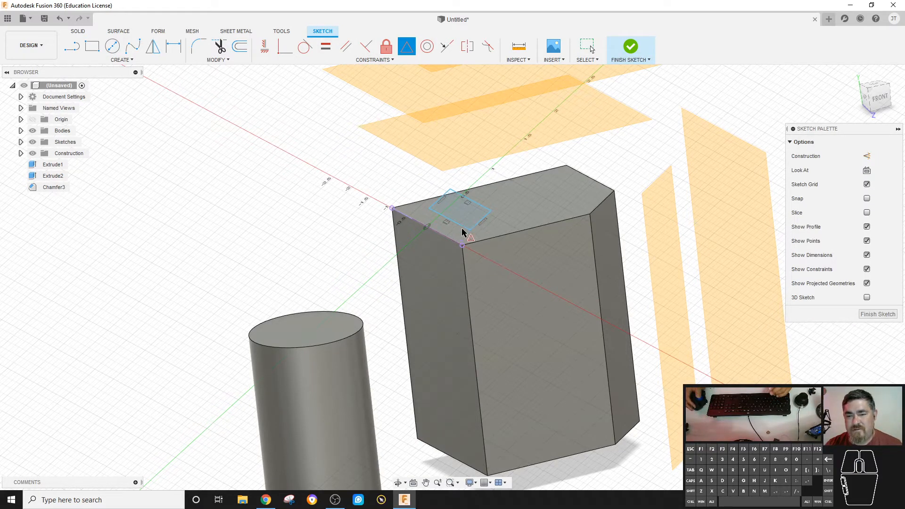
click(440, 235)
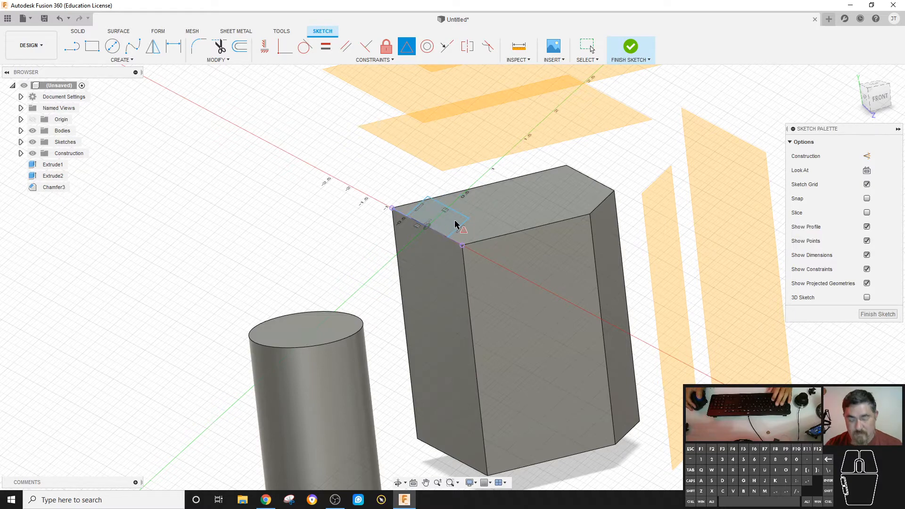
- Dimension the rectangle's length, set its other side to 0.5 in, and finish the sketch
key(d)
click(490, 203)
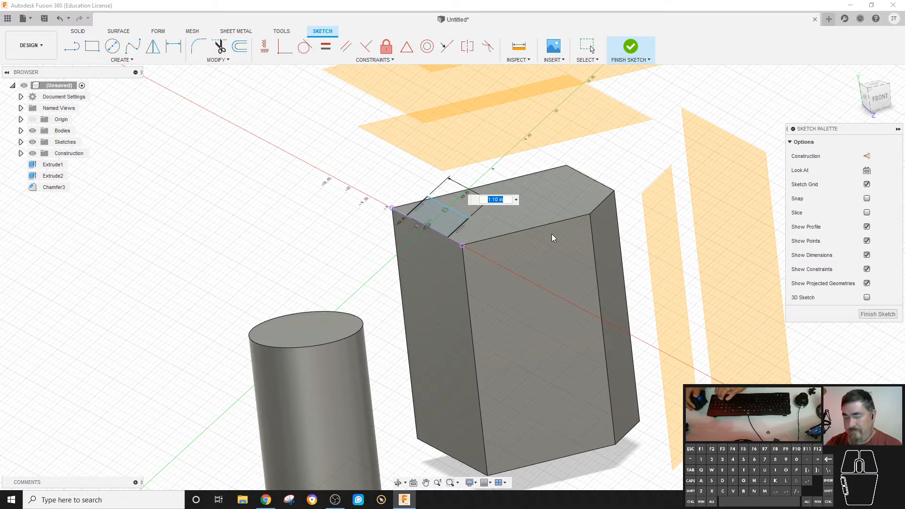
key(Return)
click(456, 229)
click(505, 264)
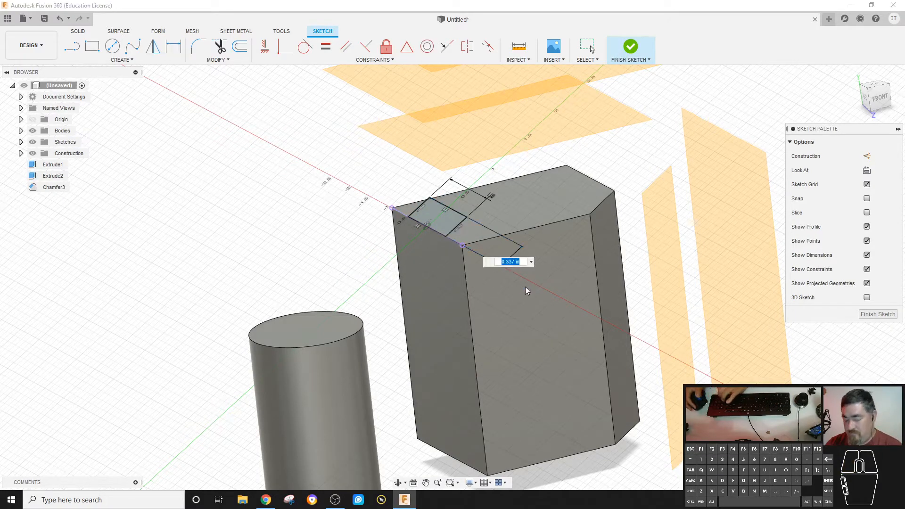
text(.5)
key(Return)
click(630, 47)
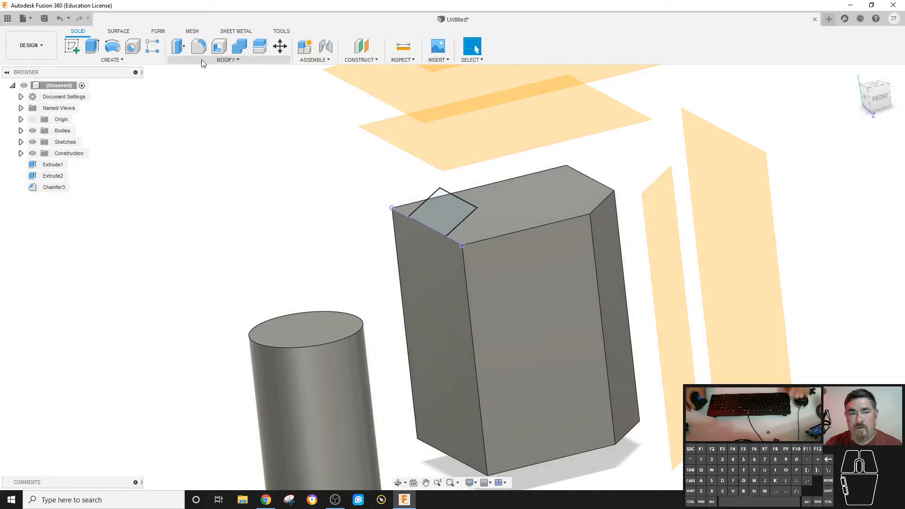
- Extrude the rectangle with extent To Object up to the box's top face, using the Join operation
click(92, 47)
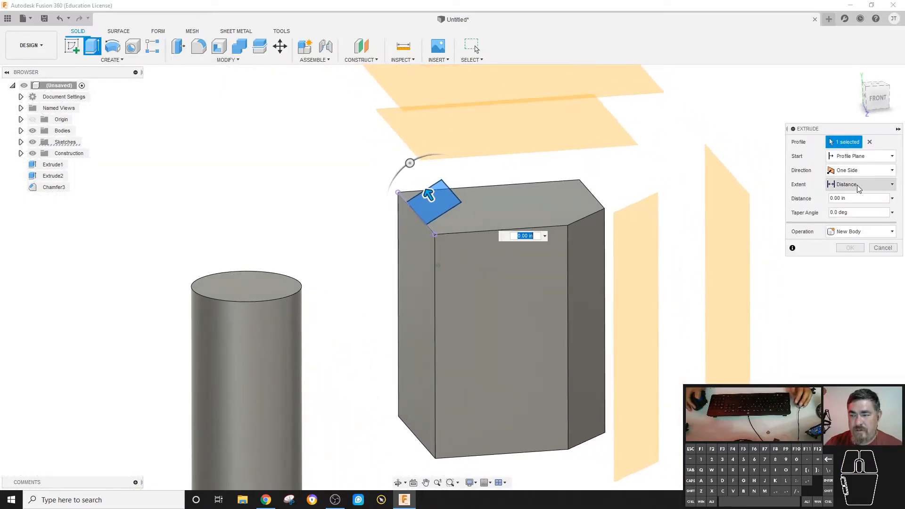
click(860, 184)
click(851, 208)
click(531, 209)
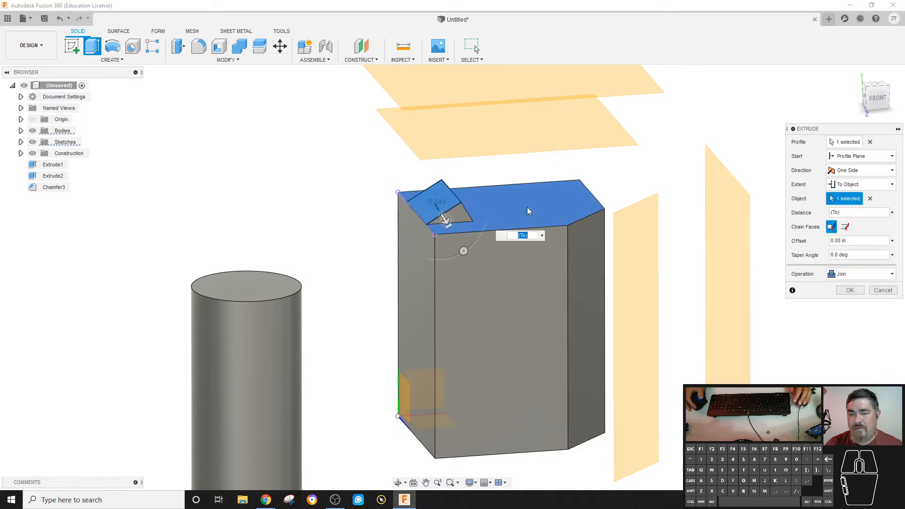
click(849, 290)
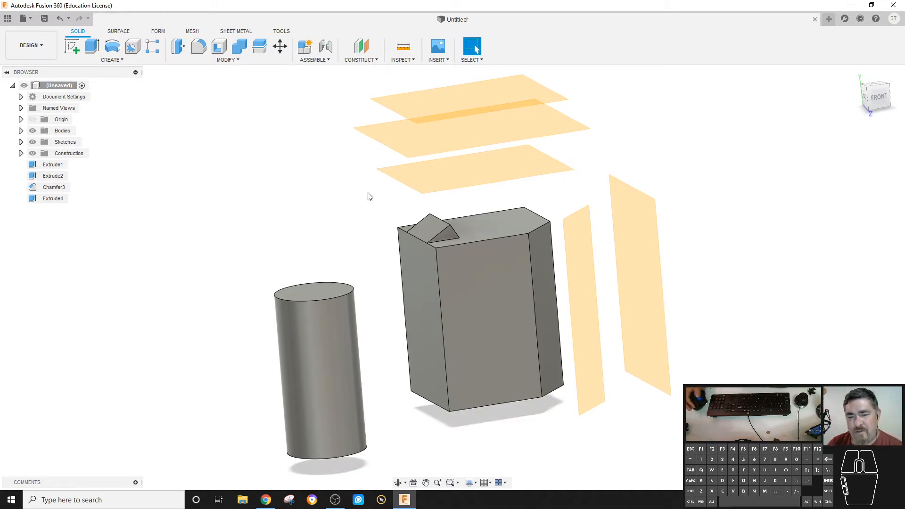
- Show the angled plane at the box's top edge and hide the other five construction planes
click(21, 153)
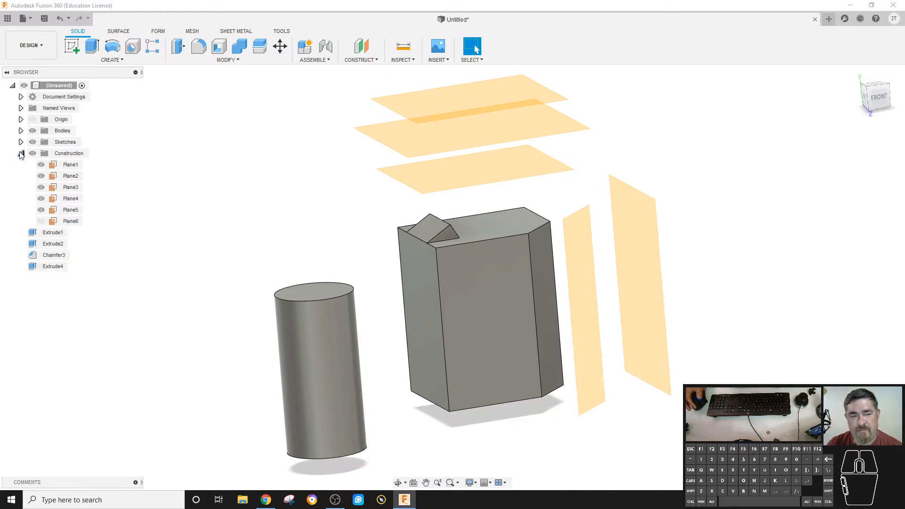
click(41, 221)
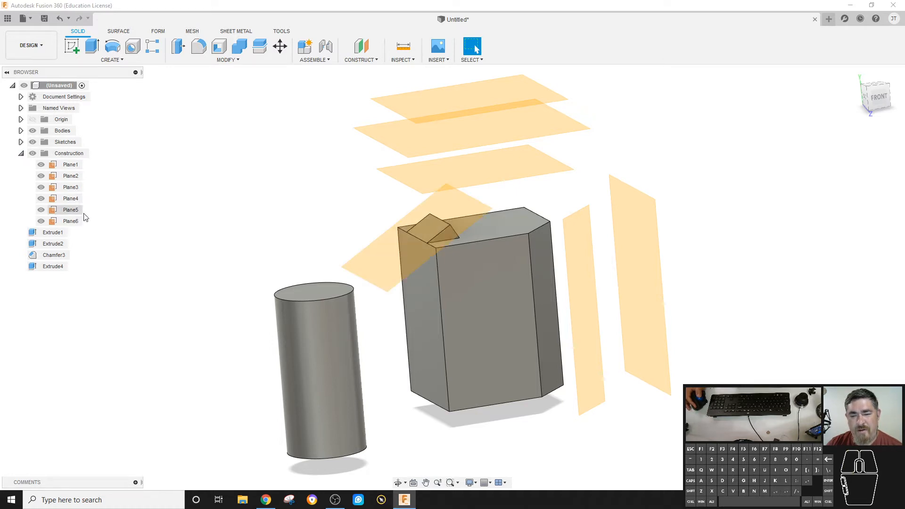
click(41, 210)
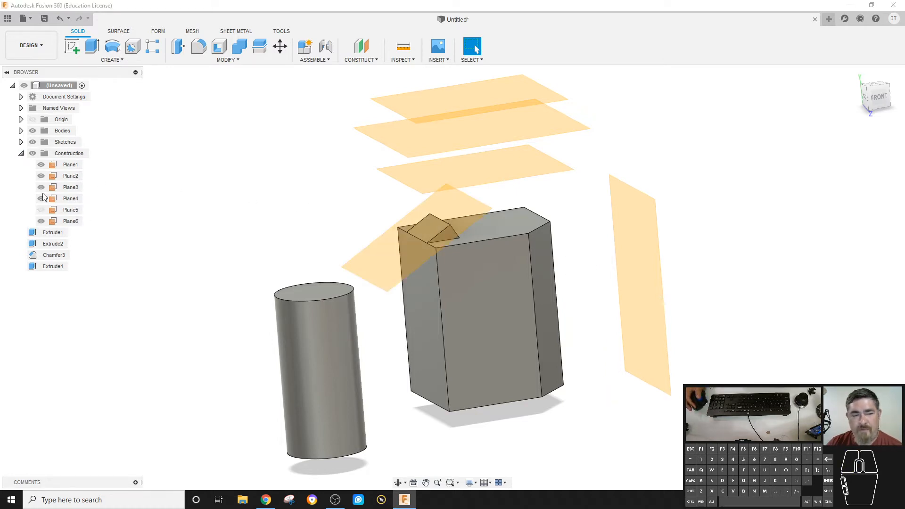
click(41, 187)
click(41, 176)
click(41, 164)
click(41, 199)
click(41, 219)
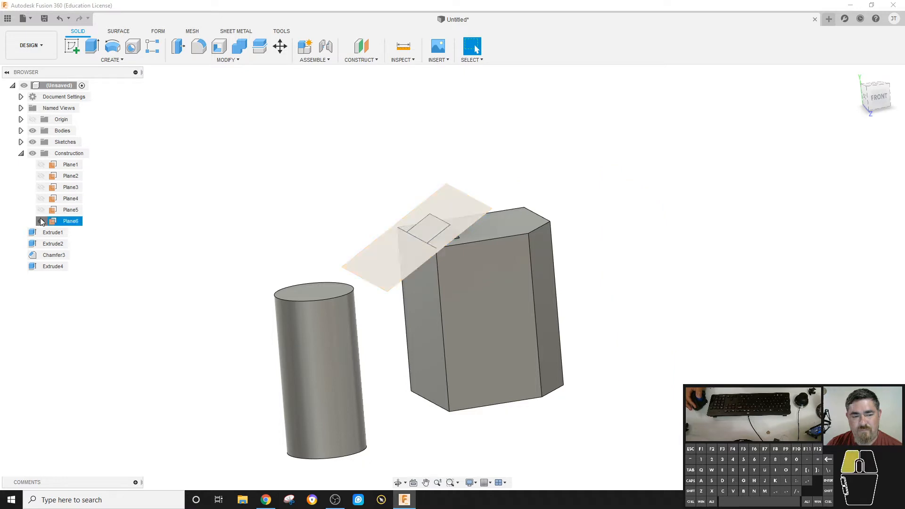
click(41, 221)
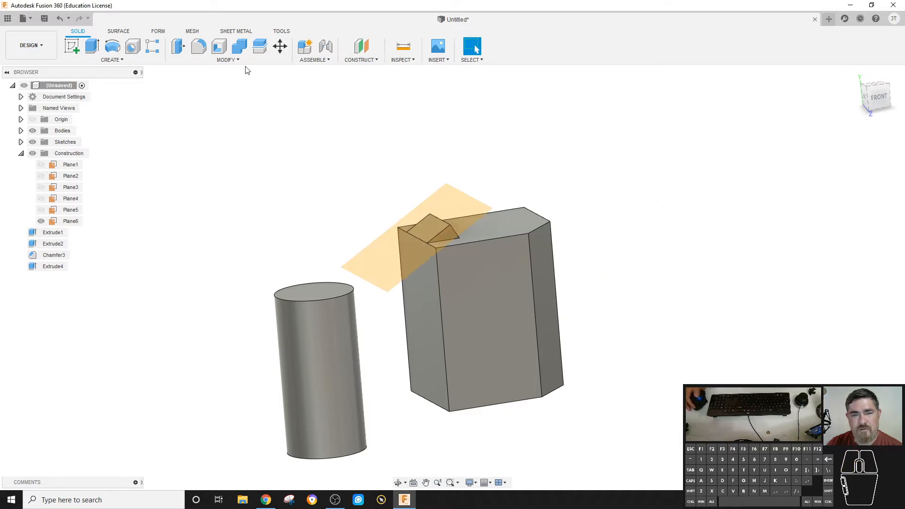
- Create an Offset Plane 0.50 in from the angled plane
click(361, 47)
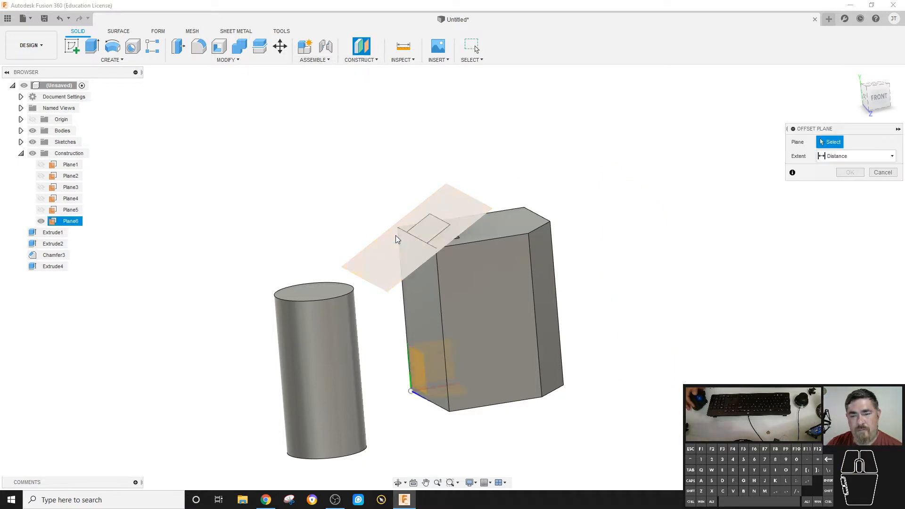
click(384, 262)
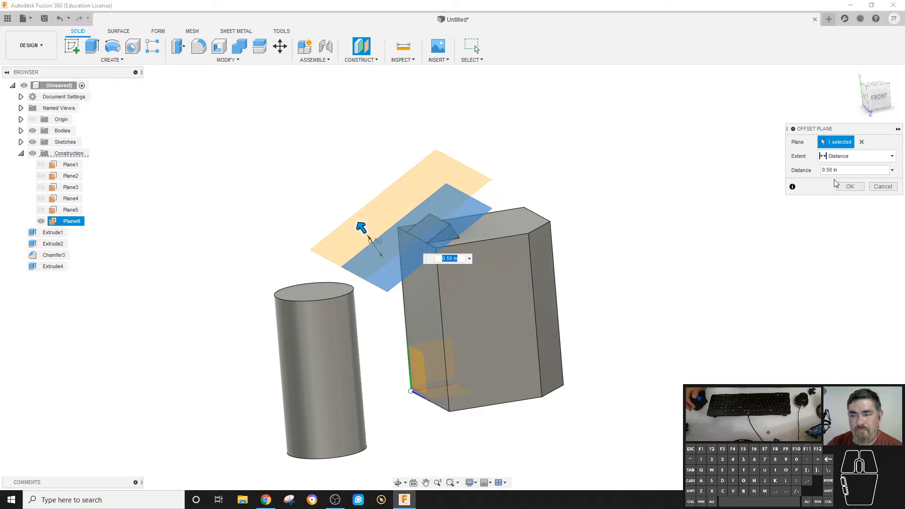
click(848, 186)
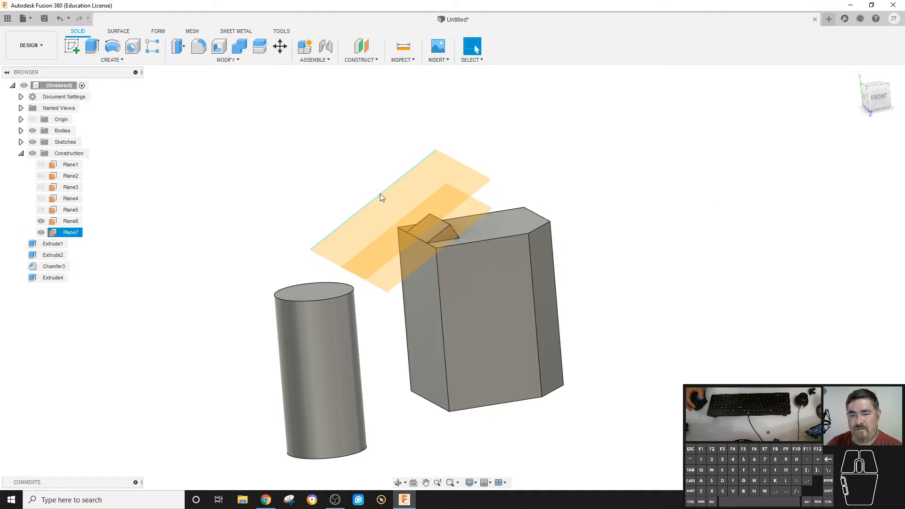
- Undo the offset plane, the plane visibility changes, the rectangle's extrusion and its sketch on the angled plane
key(ctrl+z)
key(ctrl+z)
key(ctrl+z)
key(ctrl+z)
key(ctrl+z)
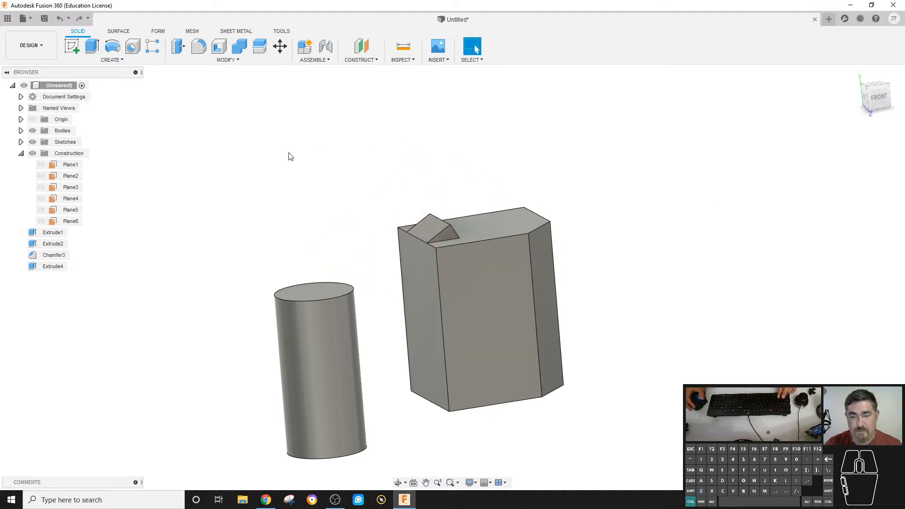
key(ctrl+z)
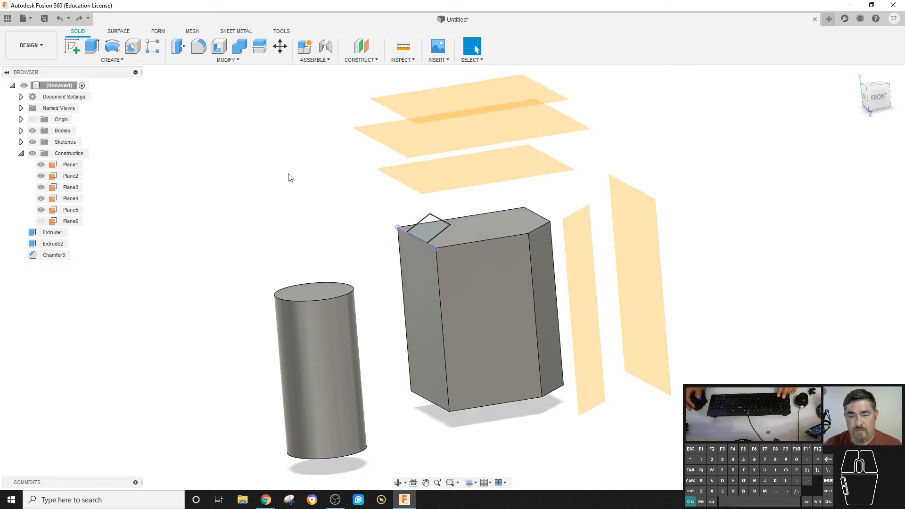
key(ctrl+z)
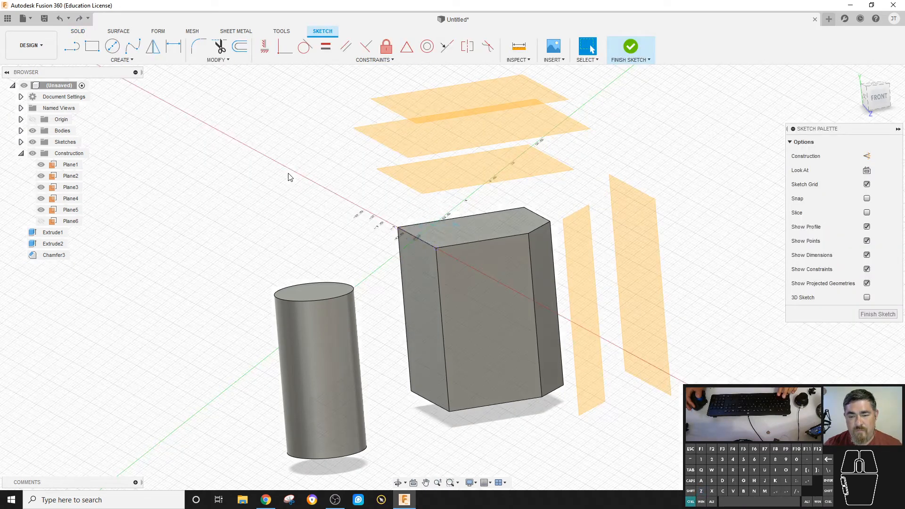
key(ctrl+z)
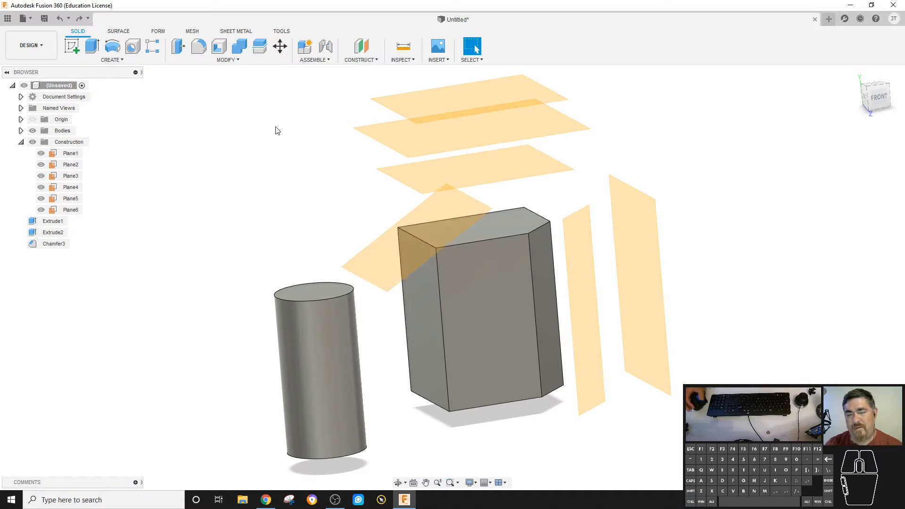
- Create an Offset Plane 0.30 in outward from the angled plane
click(363, 47)
click(438, 215)
drag(428, 205, 418, 192)
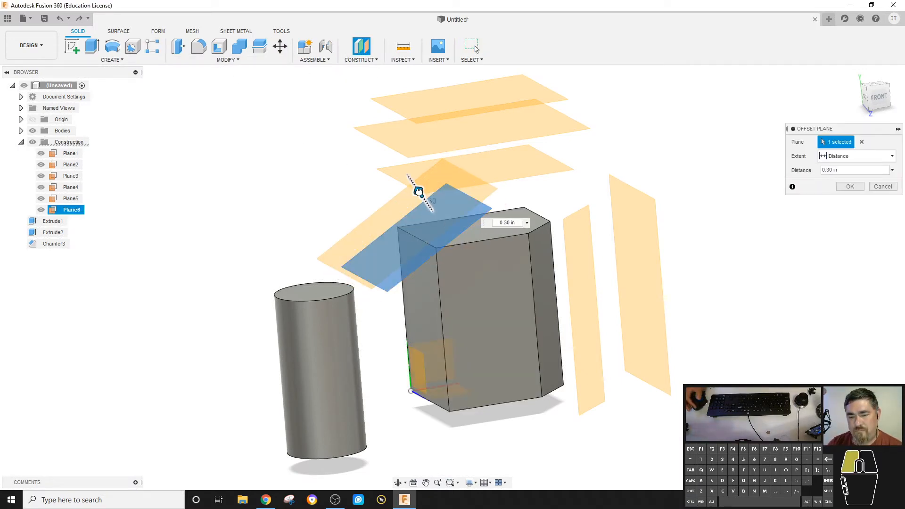
click(849, 186)
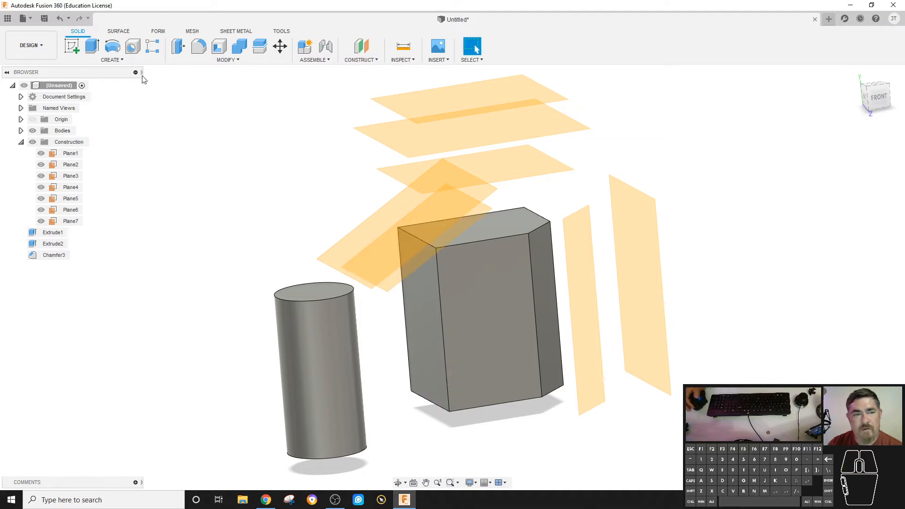
- Start a sketch on the new offset plane and project the box's left top edge into it
click(71, 45)
click(367, 236)
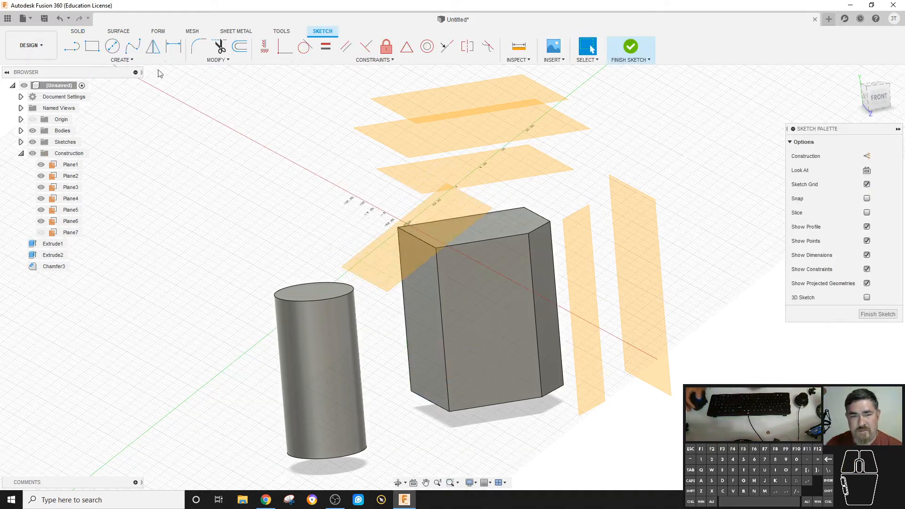
key(p)
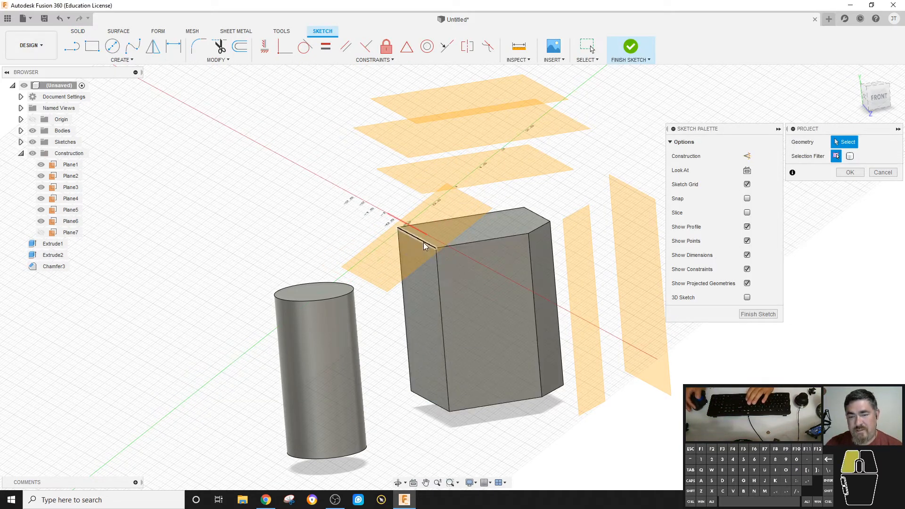
click(850, 174)
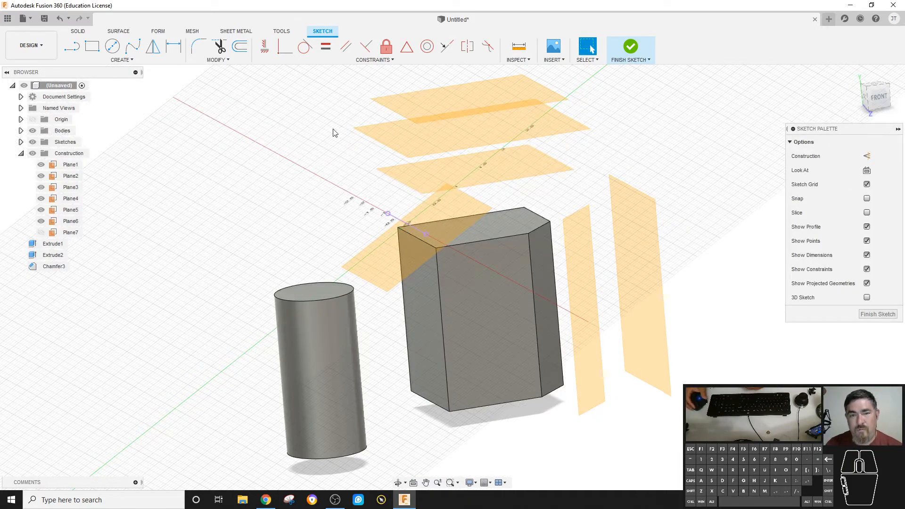
- Sketch a center-to-center slot about 0.52 in wide, running from the projected edge's midpoint over the box
click(121, 59)
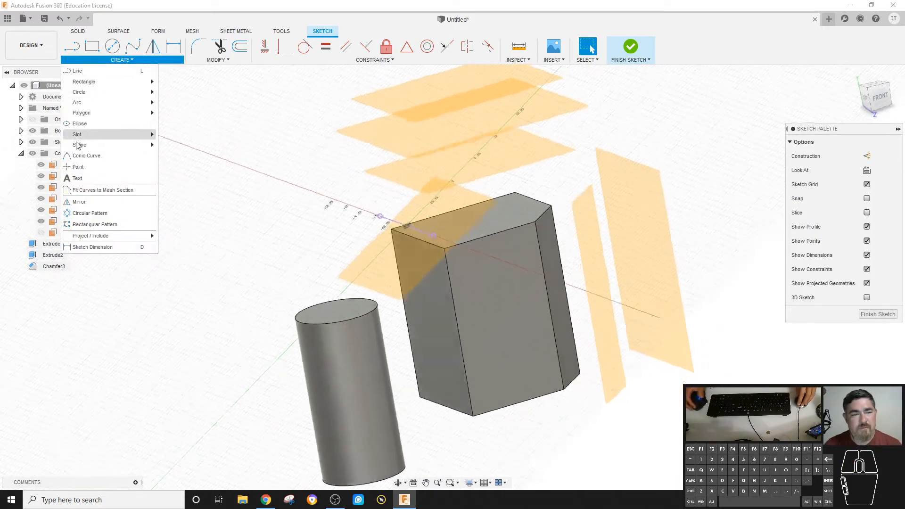
mouse_move(73, 137)
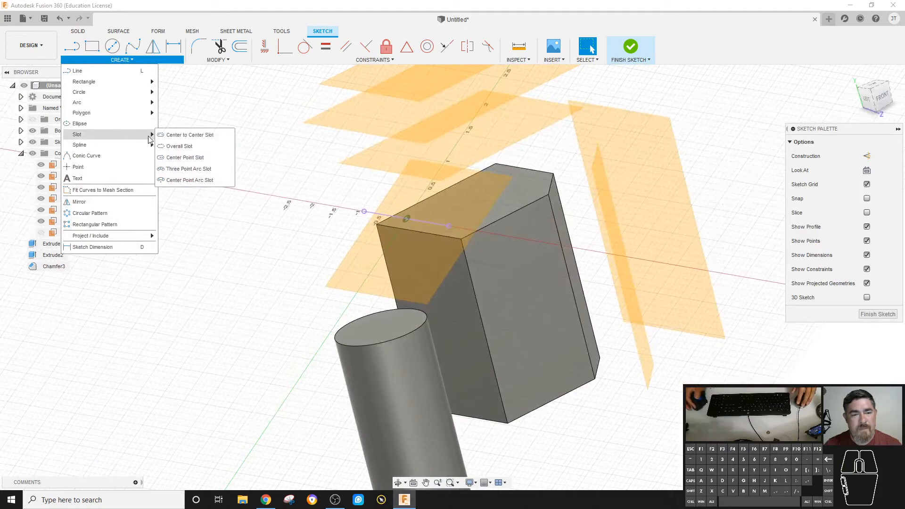
click(176, 135)
click(392, 203)
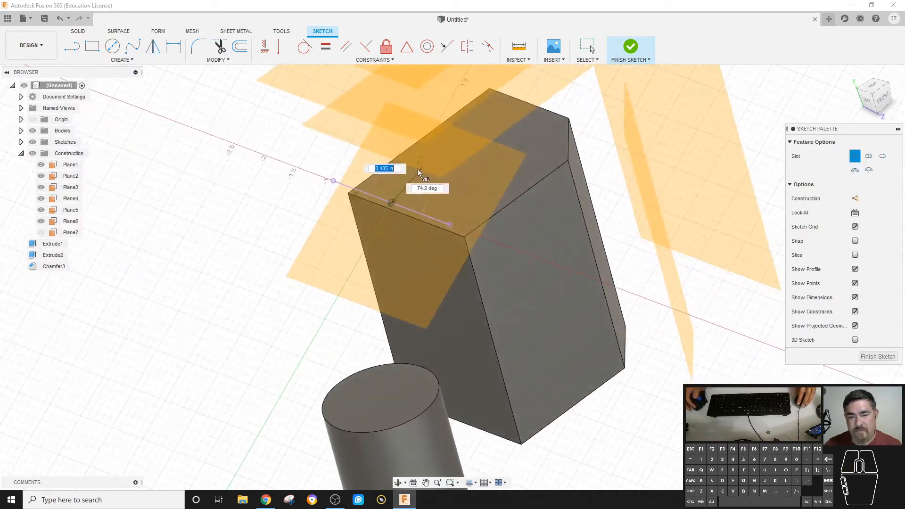
click(412, 166)
click(425, 177)
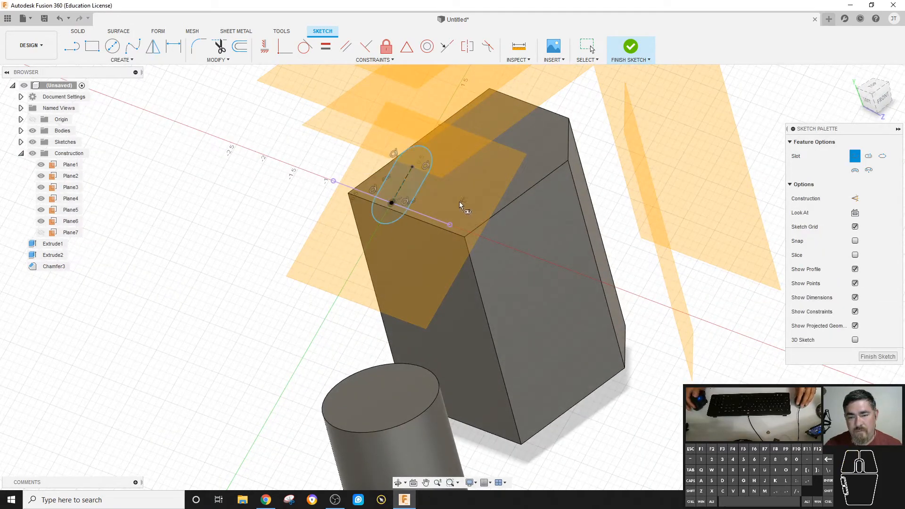
key(Escape)
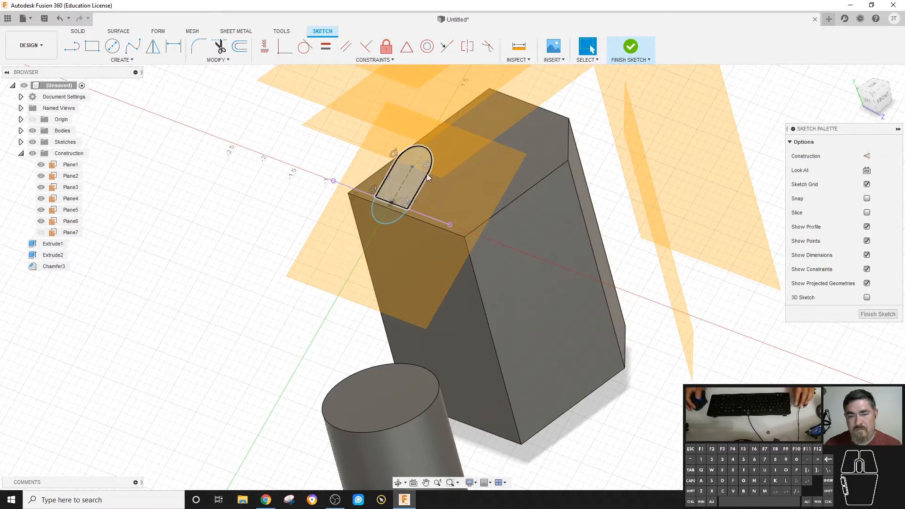
- Set the slot's width to 0.5 in, dimension its center-to-center distance, and finish the sketch
shift+middle_drag(426, 173, 471, 148)
key(d)
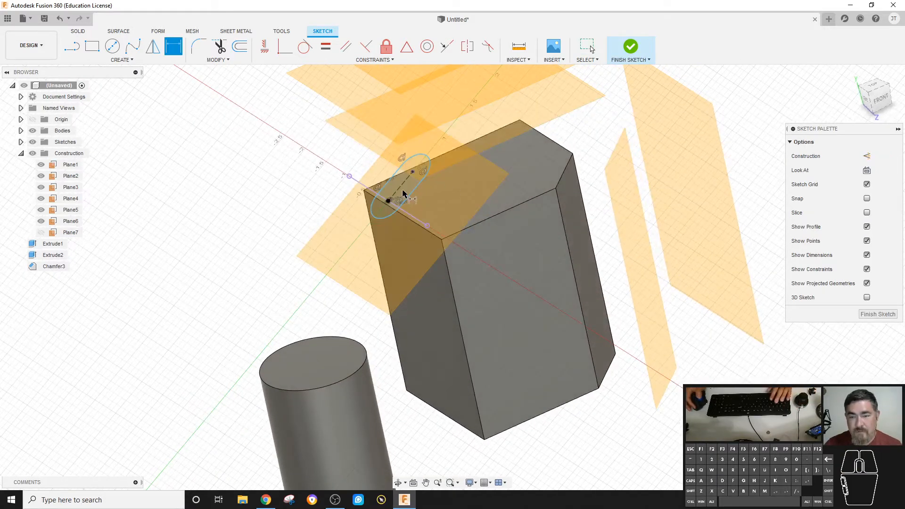
click(396, 188)
click(344, 157)
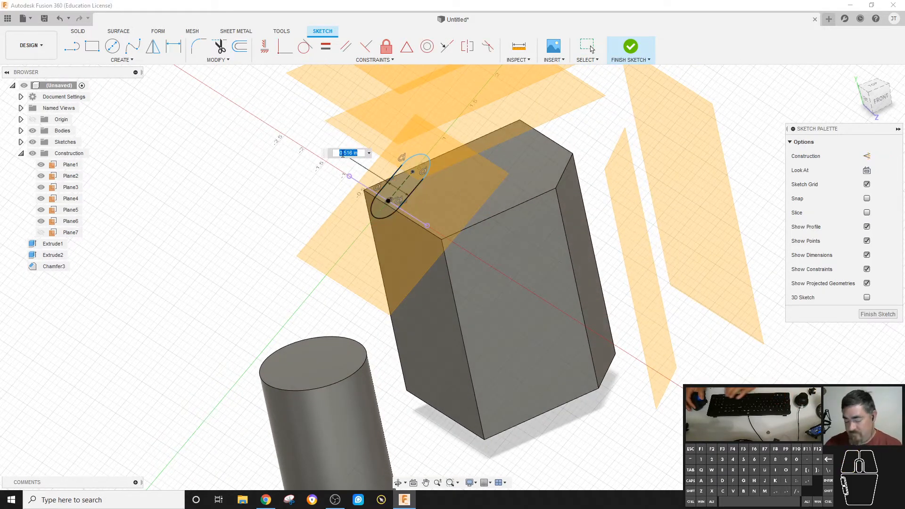
text(.5)
key(Return)
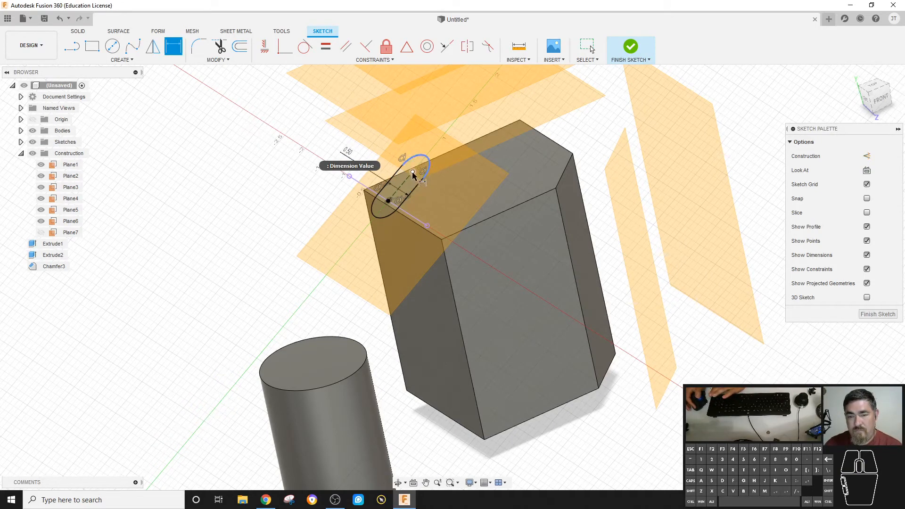
click(408, 185)
click(293, 147)
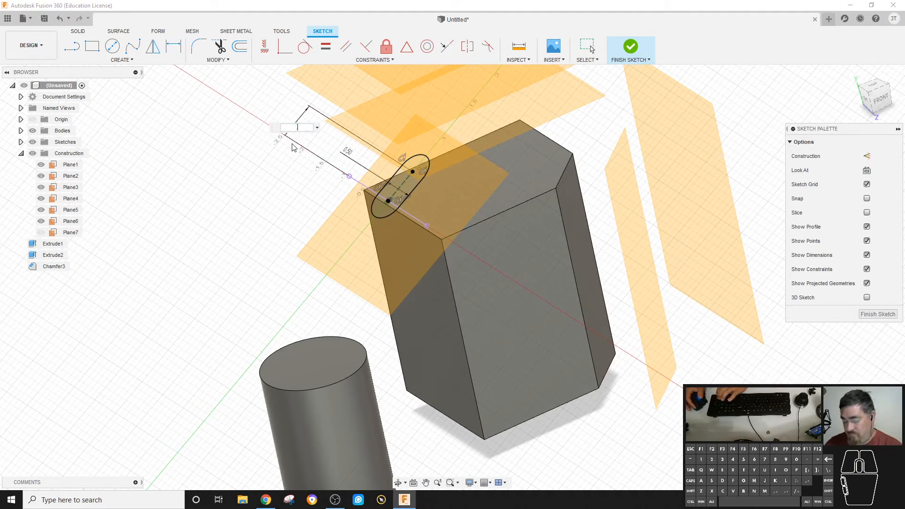
click(630, 47)
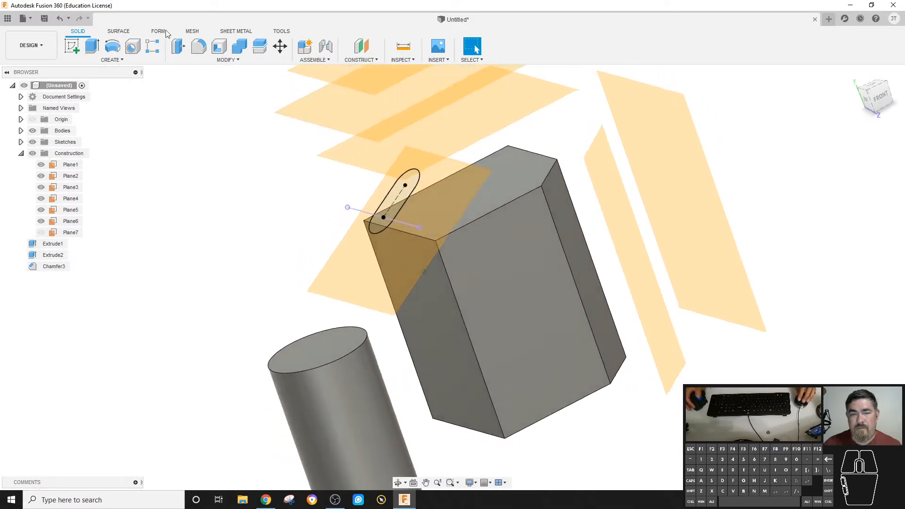
- Extrude the slot's portion above the projected edge with extent To Object to the box's top face, using the Join operation
click(91, 46)
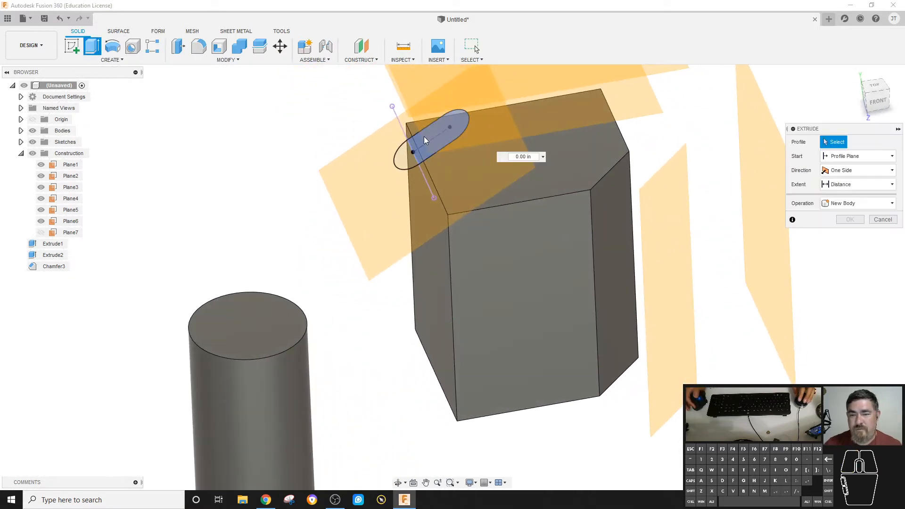
click(424, 140)
click(863, 184)
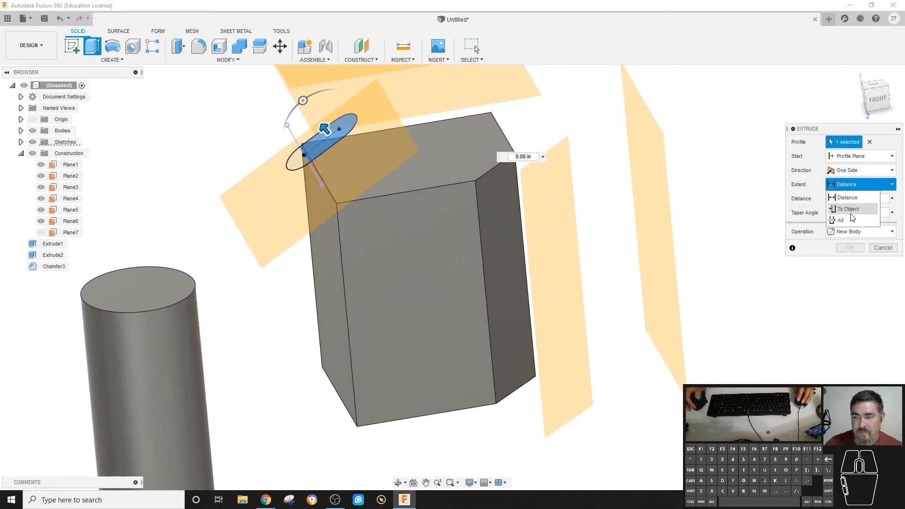
click(847, 209)
click(494, 154)
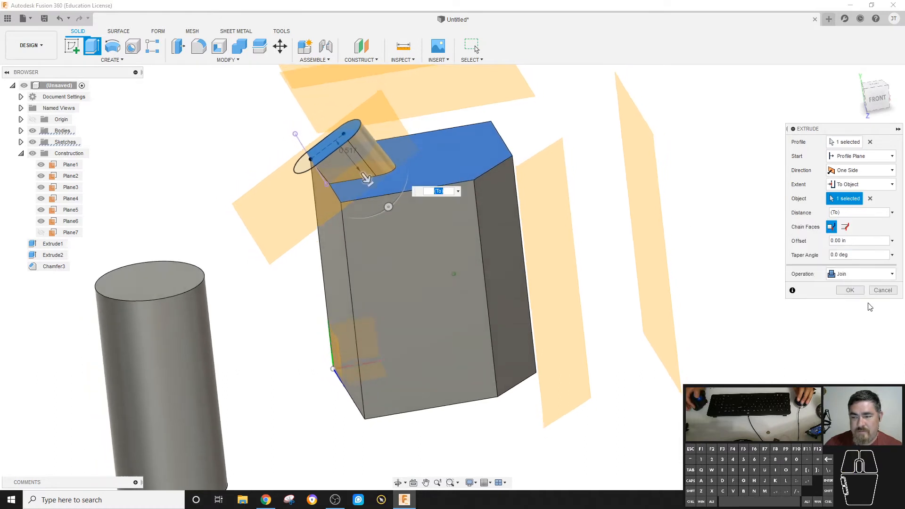
click(849, 290)
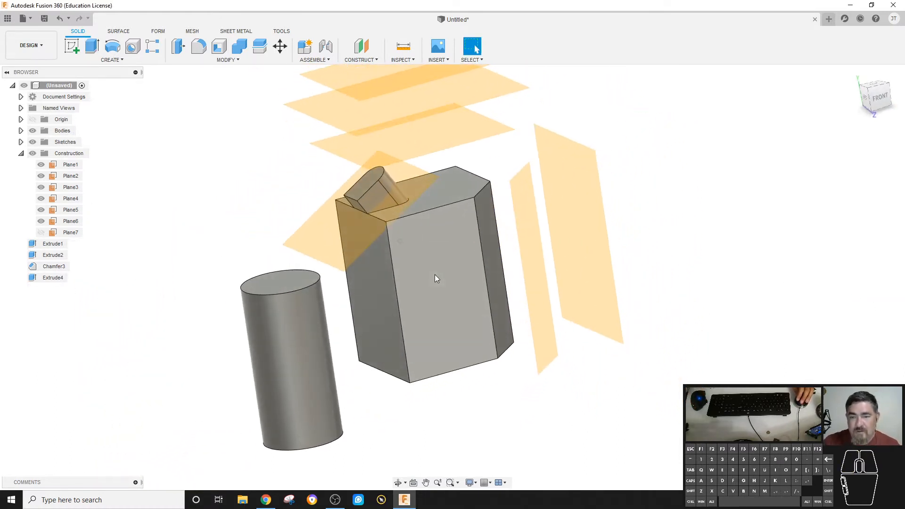
- Create a Tangent Plane on the cylinder's side face and rotate it around toward the cylinder's front
click(343, 60)
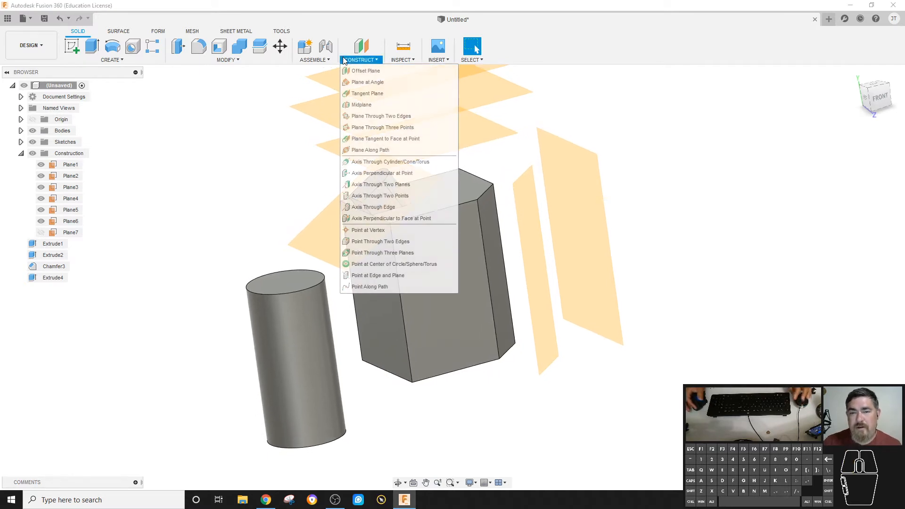
click(365, 93)
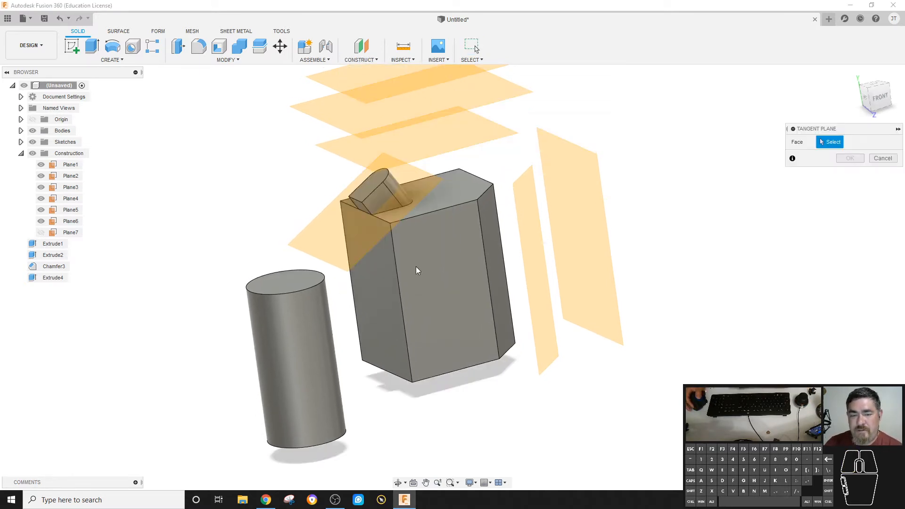
click(304, 355)
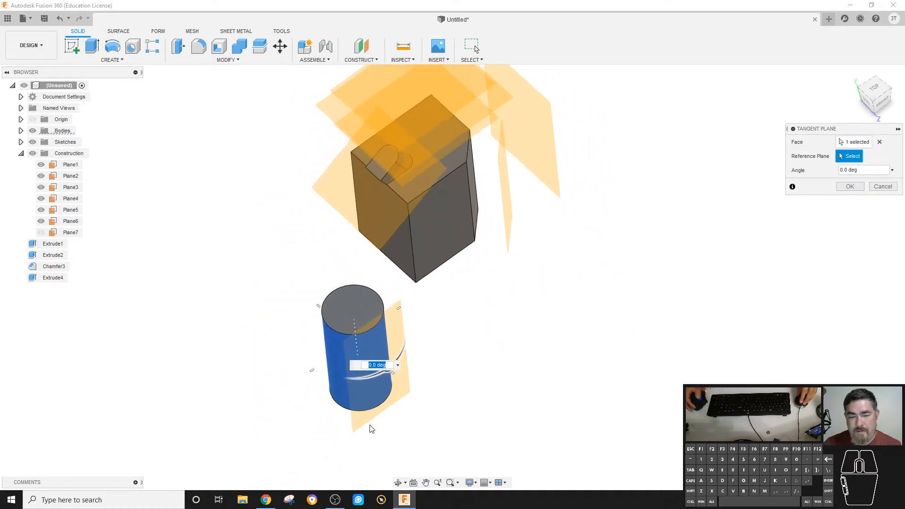
drag(392, 323, 356, 335)
click(838, 188)
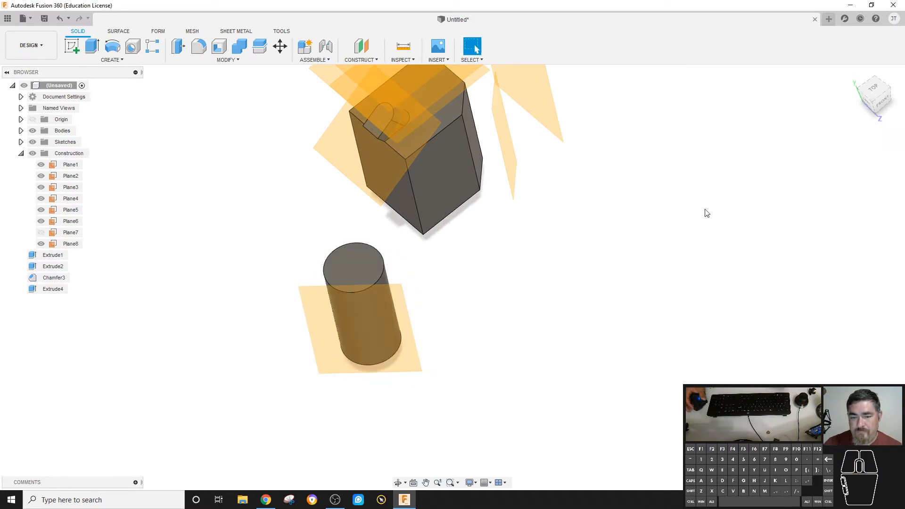
- Start a sketch on the plane tangent to the cylinder and draw a circle about 0.73 in in diameter at the origin point
click(71, 45)
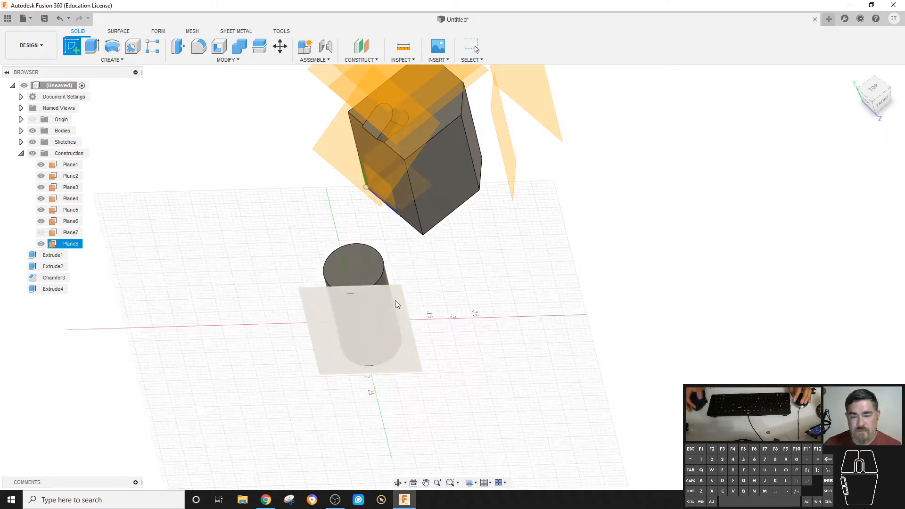
click(395, 303)
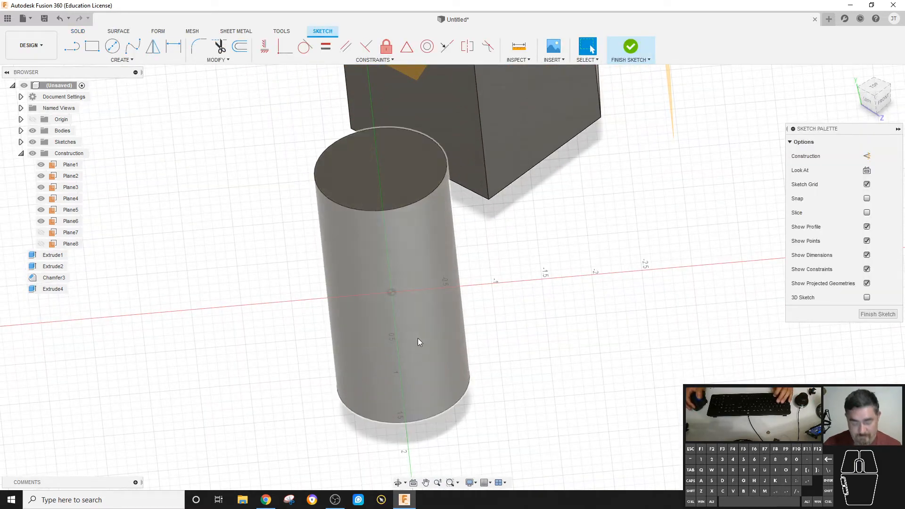
key(c)
click(390, 292)
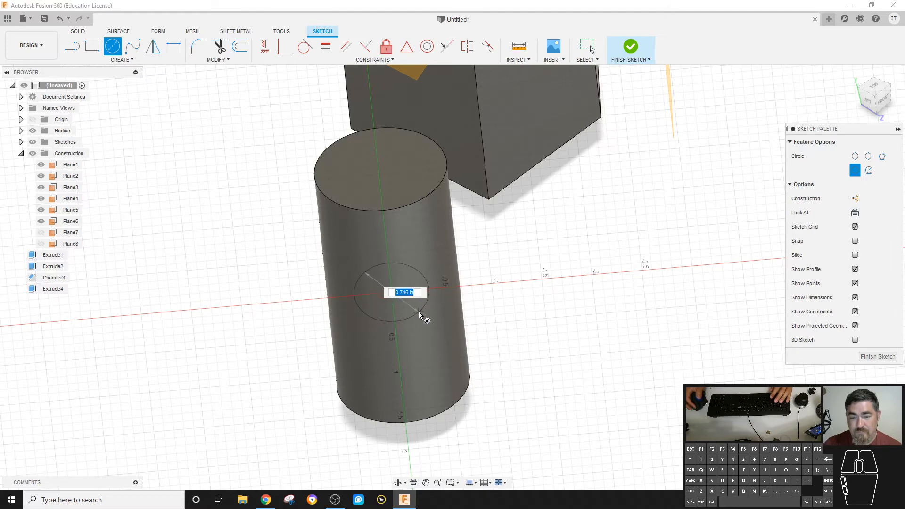
click(416, 313)
- Dimension the circle's diameter to 0.75 in and finish the sketch
key(d)
click(423, 312)
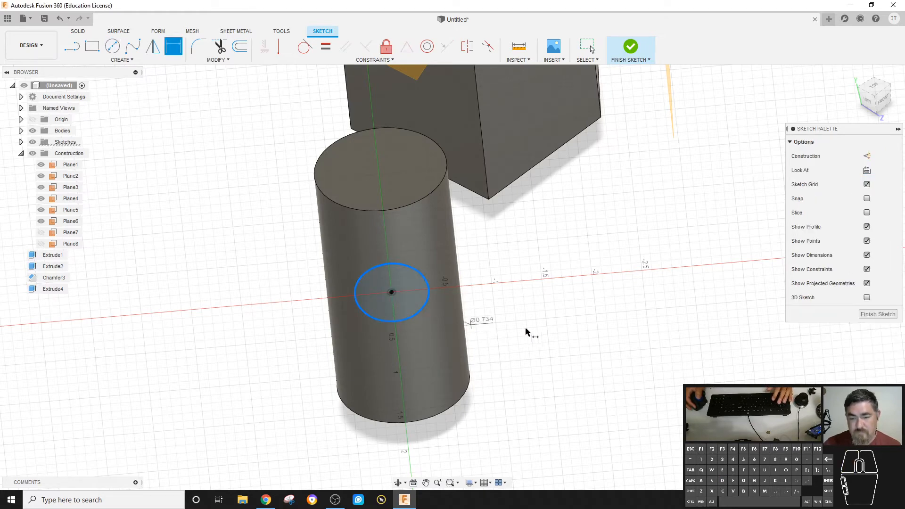
click(580, 325)
text(.75)
key(Return)
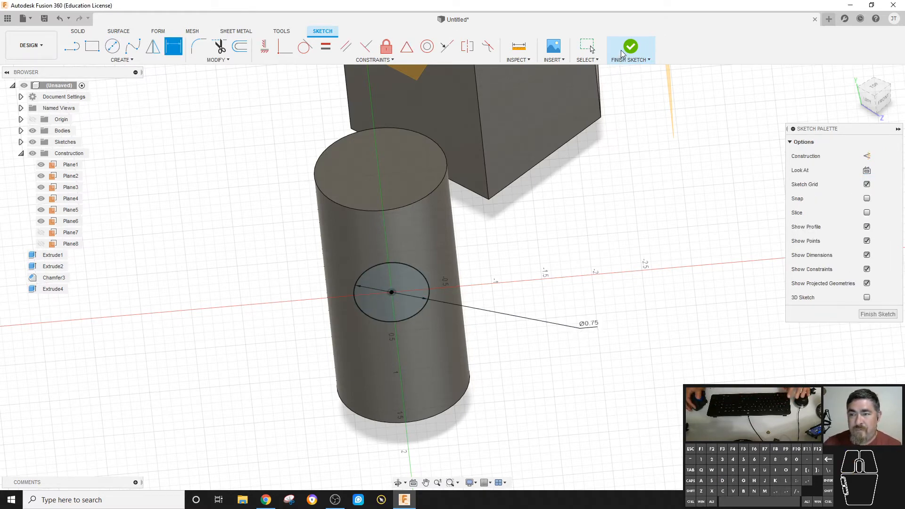
click(622, 57)
- Set up a Two Sides extrusion of the circle, with Side 1 extending 1 in away from the cylinder
click(96, 50)
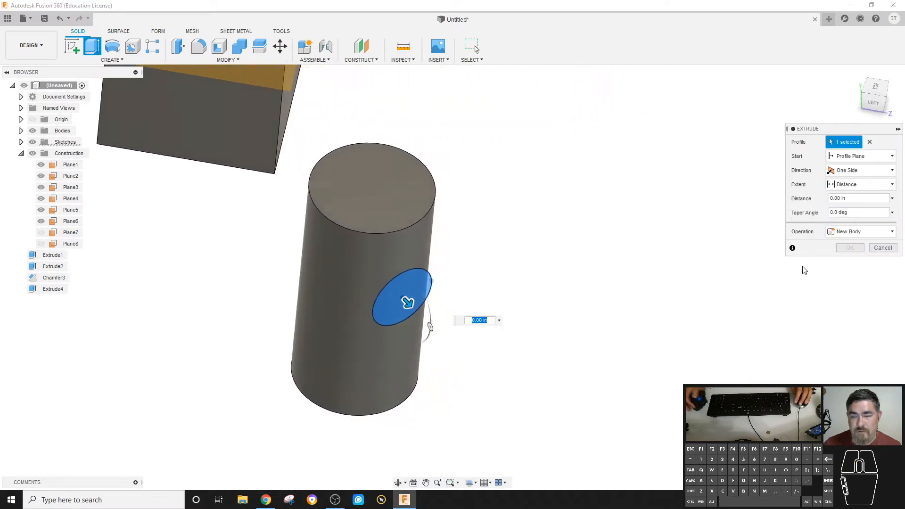
click(853, 171)
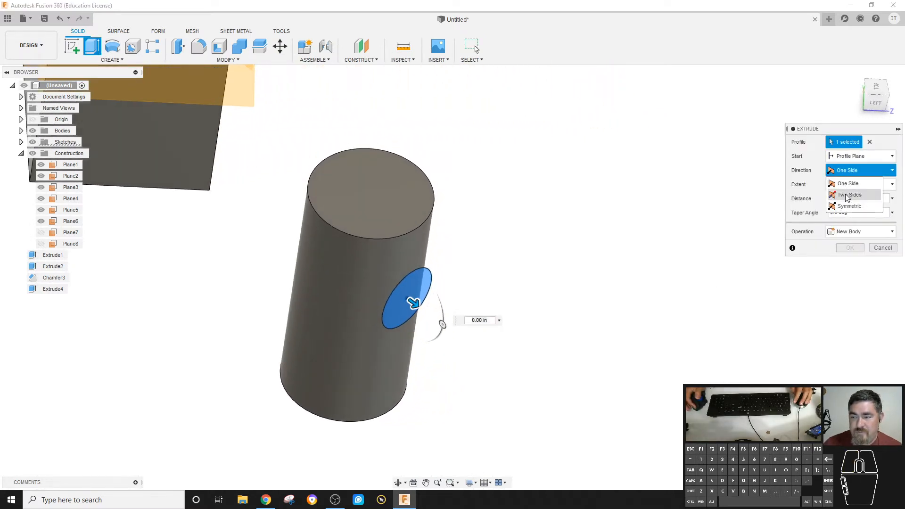
click(846, 194)
shift+middle_drag(495, 196, 405, 293)
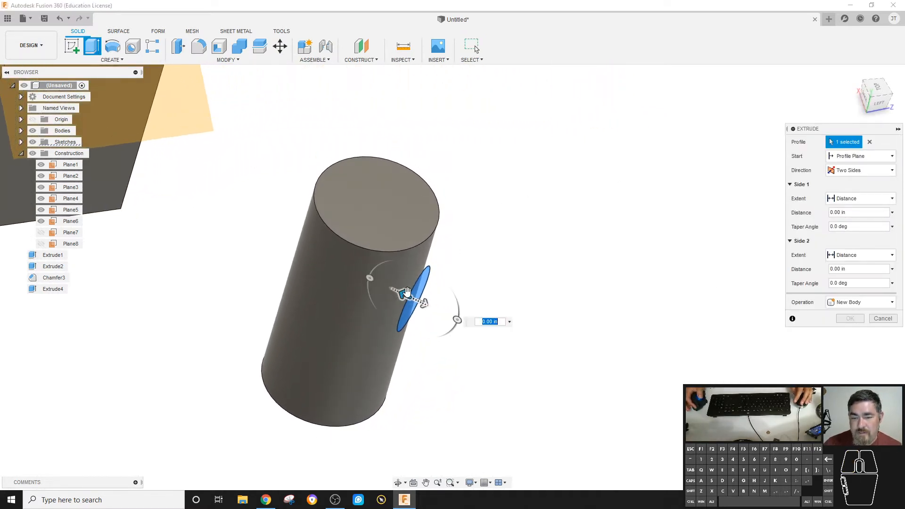
drag(418, 300, 421, 301)
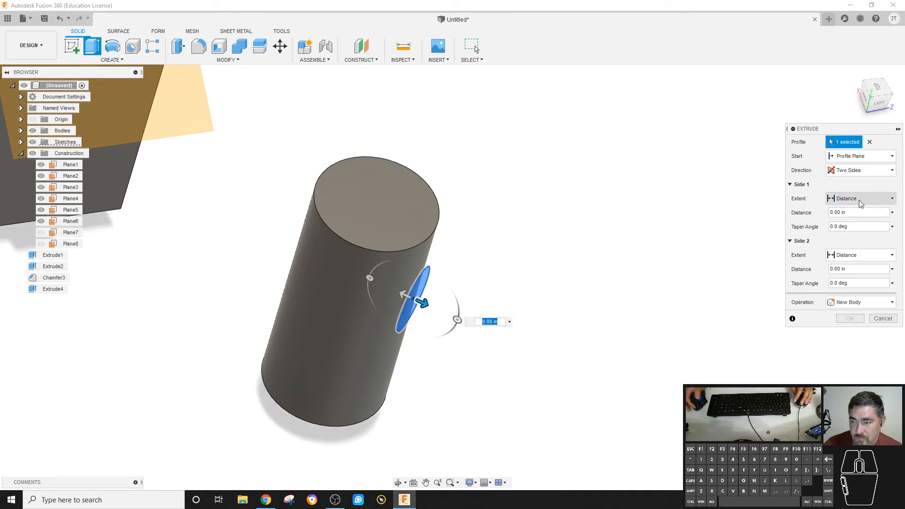
click(850, 223)
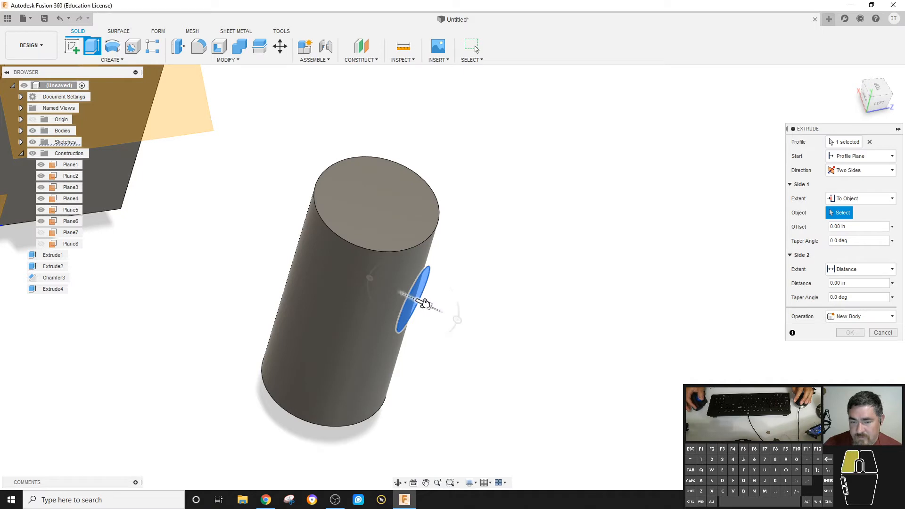
drag(424, 302, 508, 343)
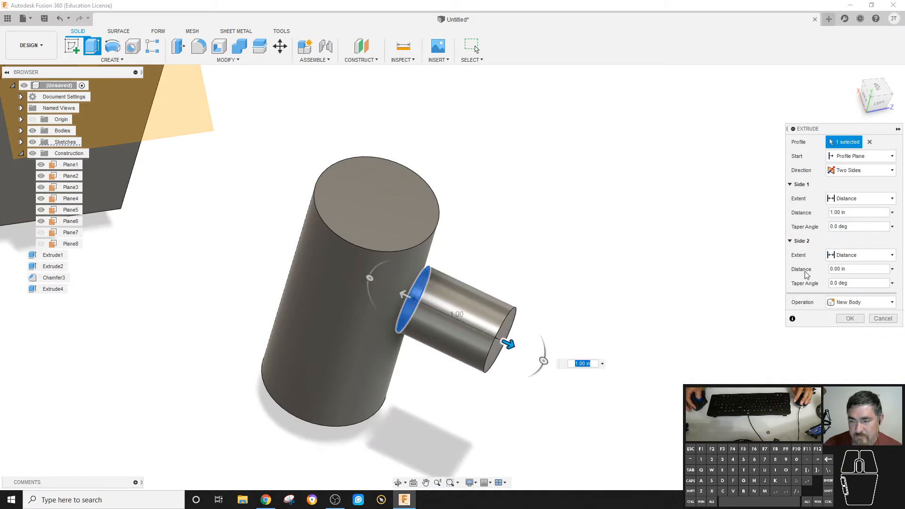
- Set the extrusion's Side 2 extent To Object, choose the cylinder as the target, and complete the extrusion
click(847, 278)
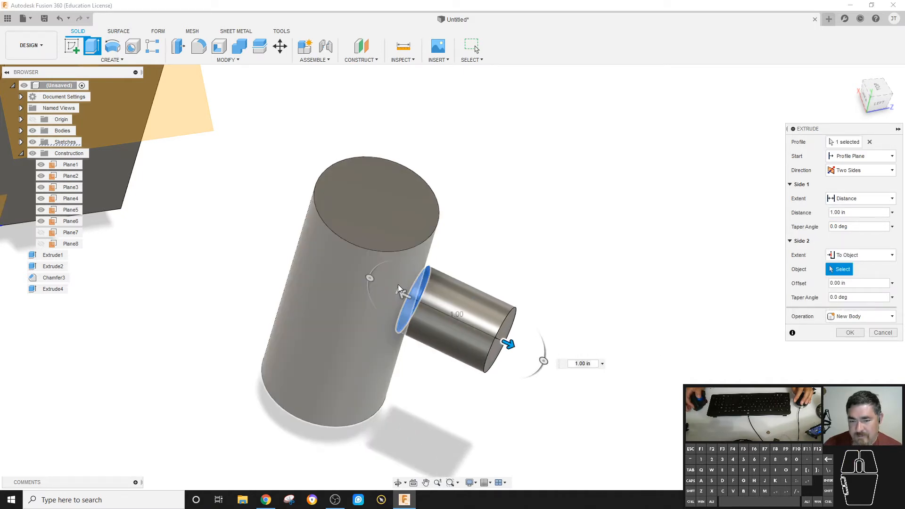
click(426, 257)
click(854, 361)
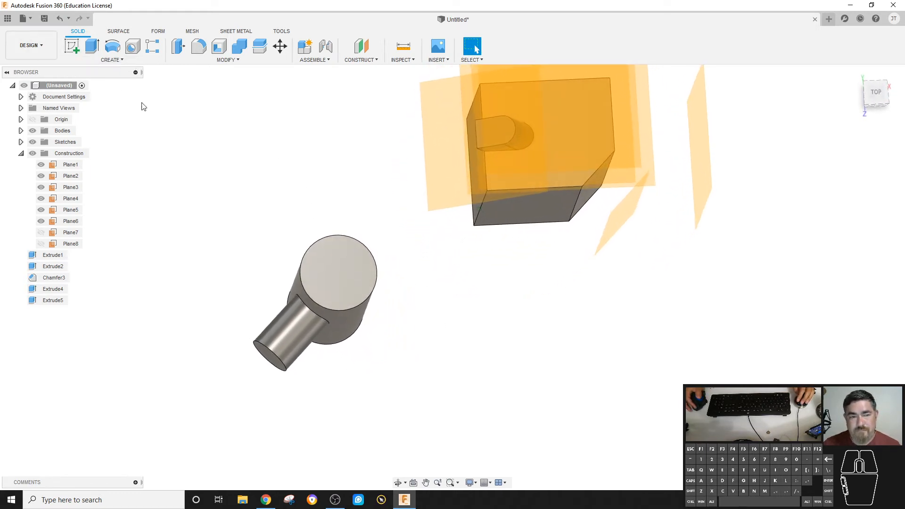
- Start a sketch on the cylinder's top face and draw a line from the face's center to its circular edge
click(335, 62)
mouse_move(361, 60)
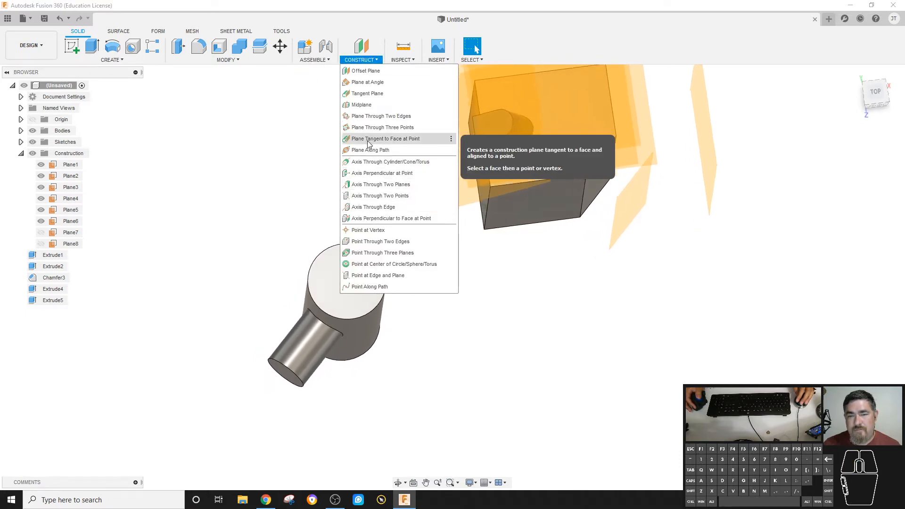
click(111, 60)
click(115, 84)
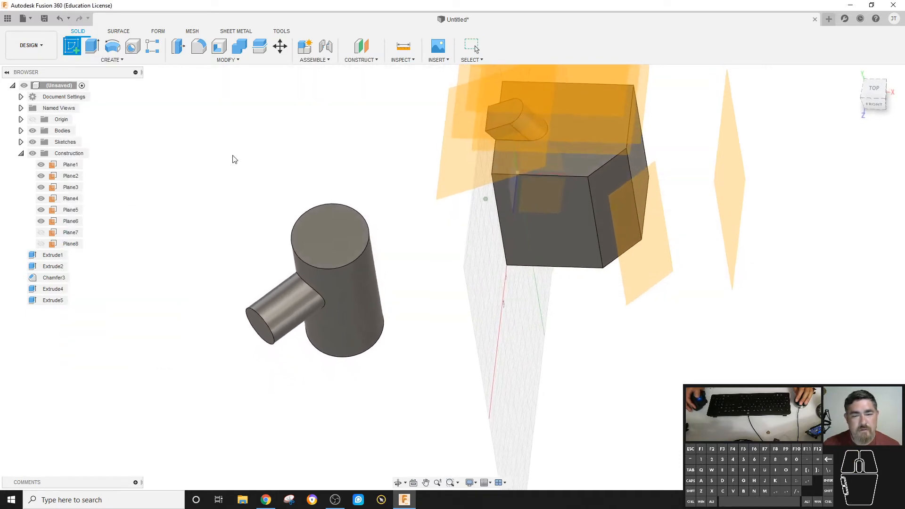
click(346, 229)
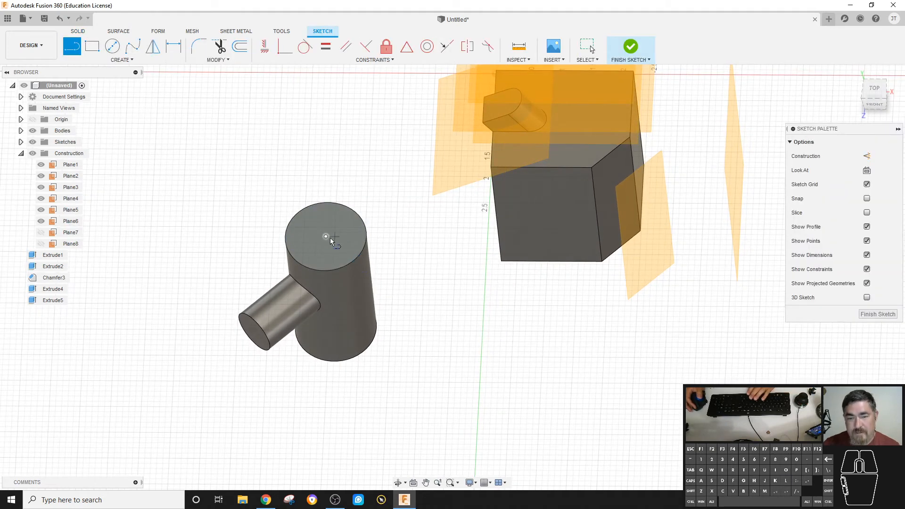
click(326, 236)
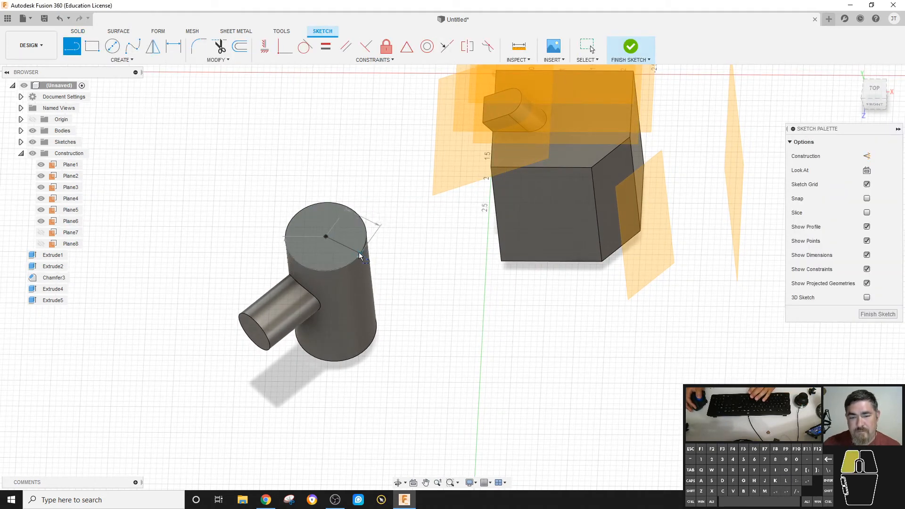
key(Escape)
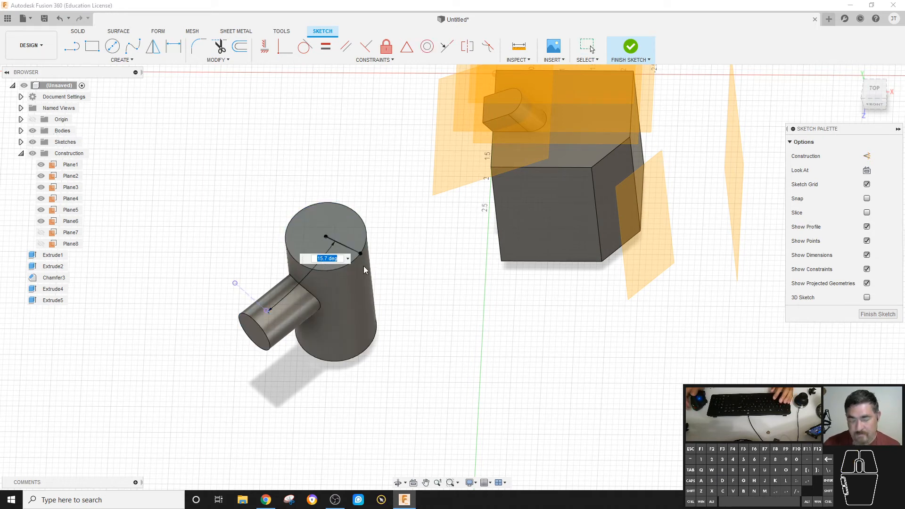
- Set the angle between the radial line and the projected edge of the branch's end face to 20 degrees and finish the sketch
text(20)
key(Return)
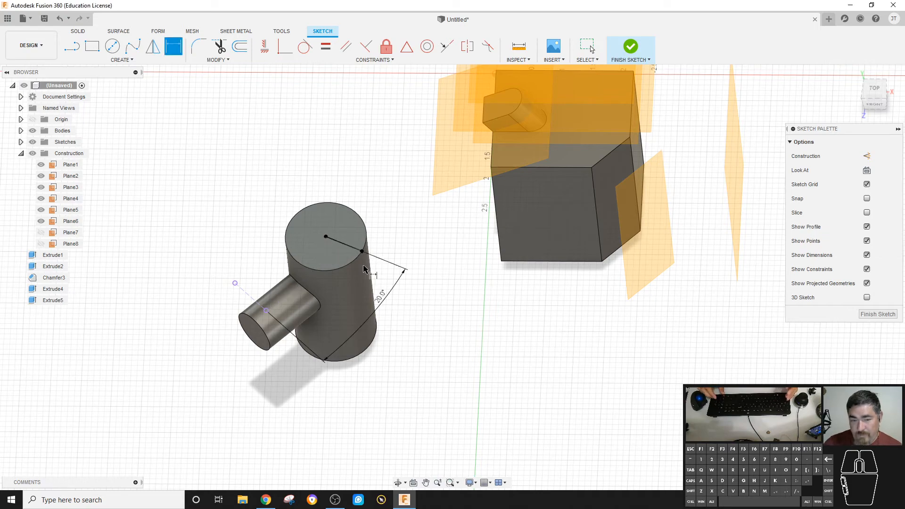
click(630, 46)
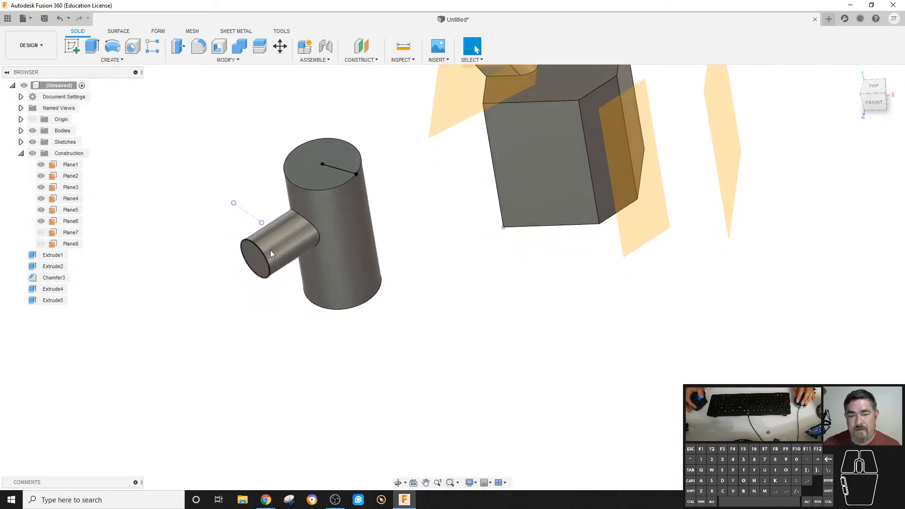
- Create a Plane Tangent to Face at Point on the cylinder's side face, through the radial line's outer endpoint
click(322, 60)
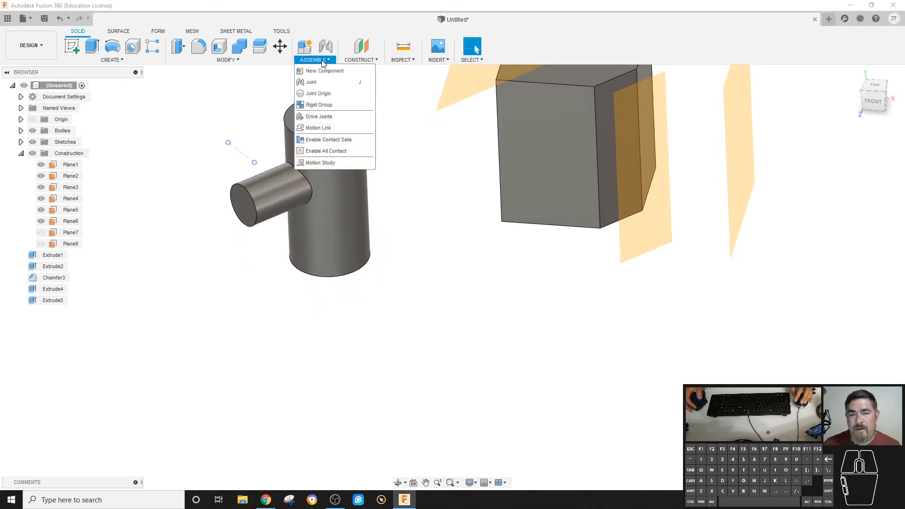
click(360, 60)
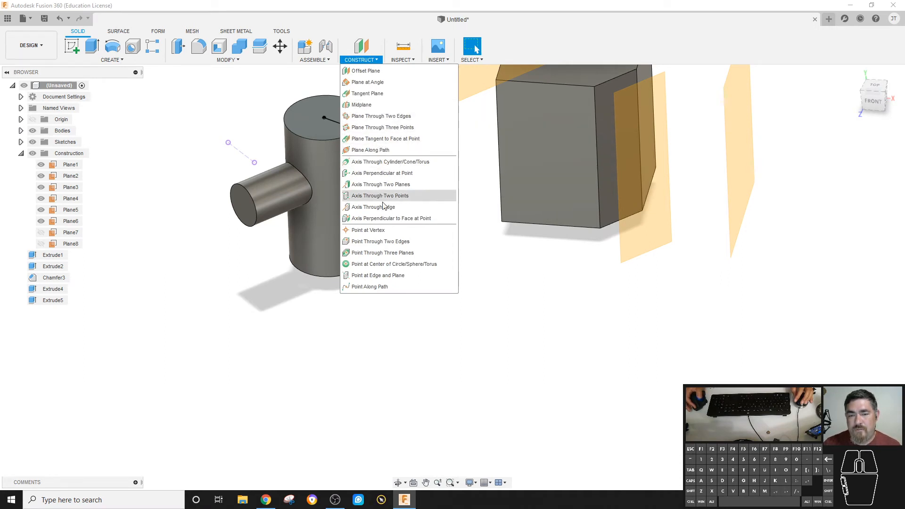
click(372, 140)
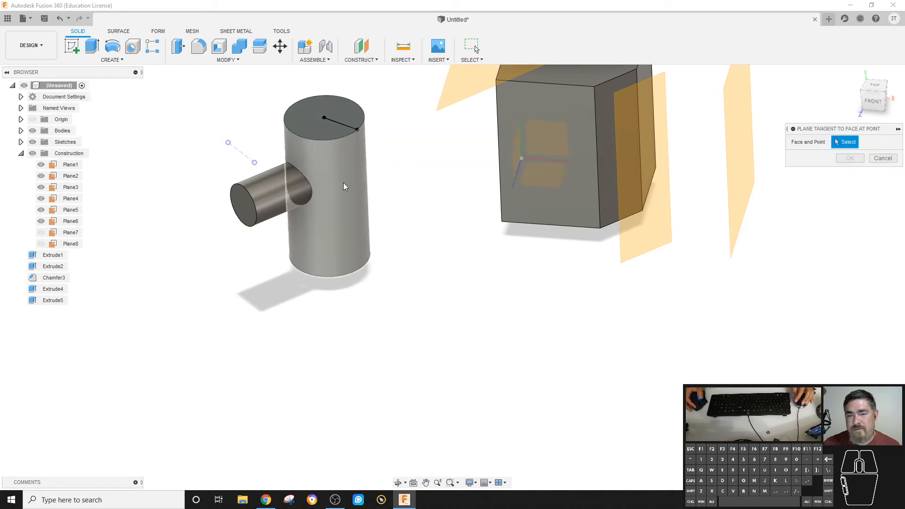
click(344, 182)
click(357, 129)
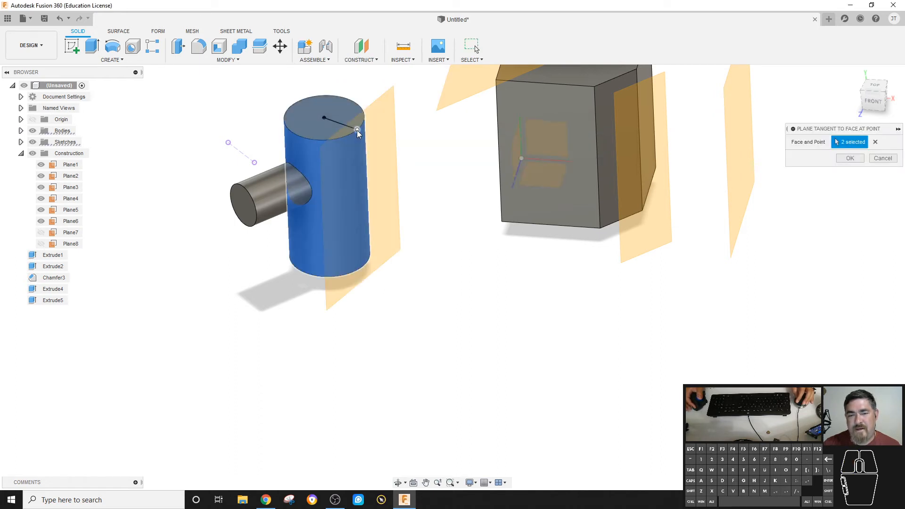
click(850, 158)
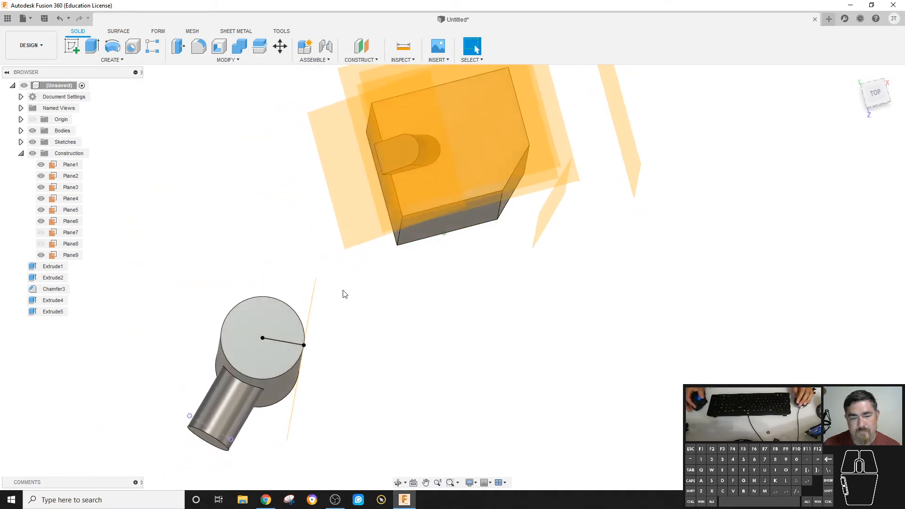
- Hide all the construction planes that are still visible around the box and the cylinder
click(362, 61)
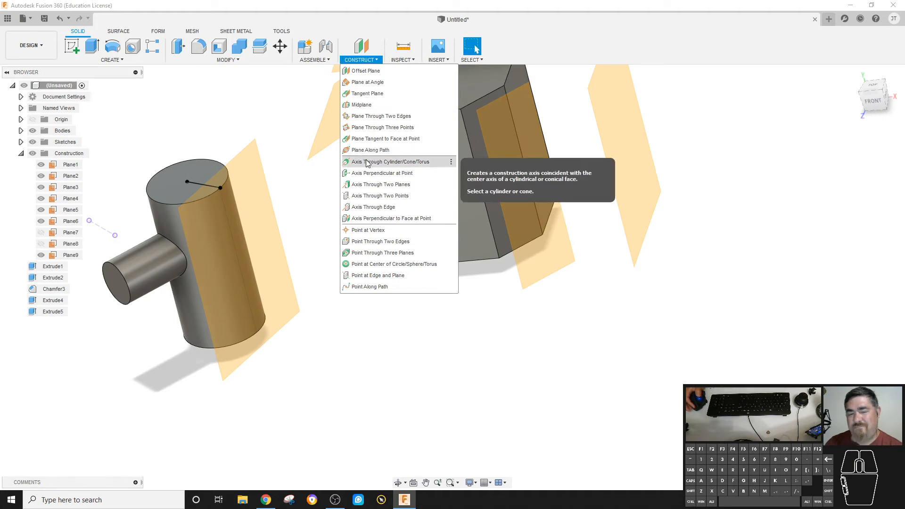
click(194, 91)
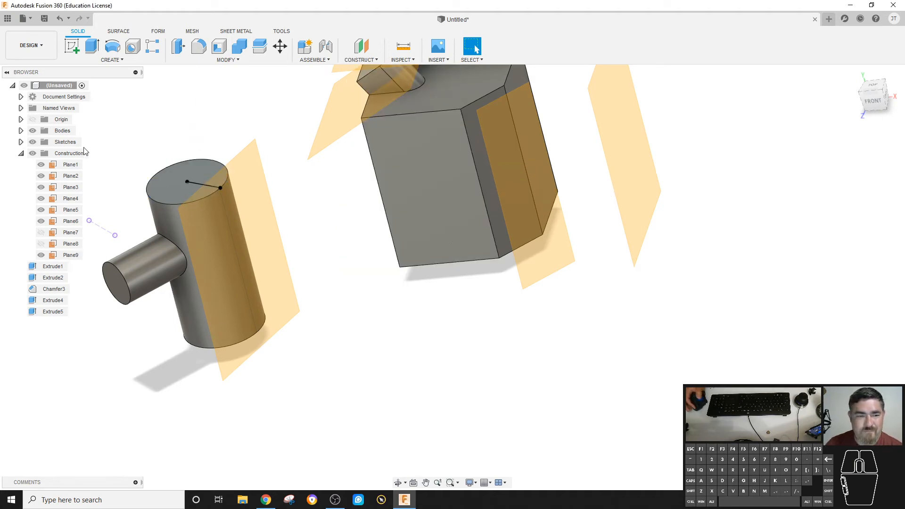
click(41, 199)
click(41, 209)
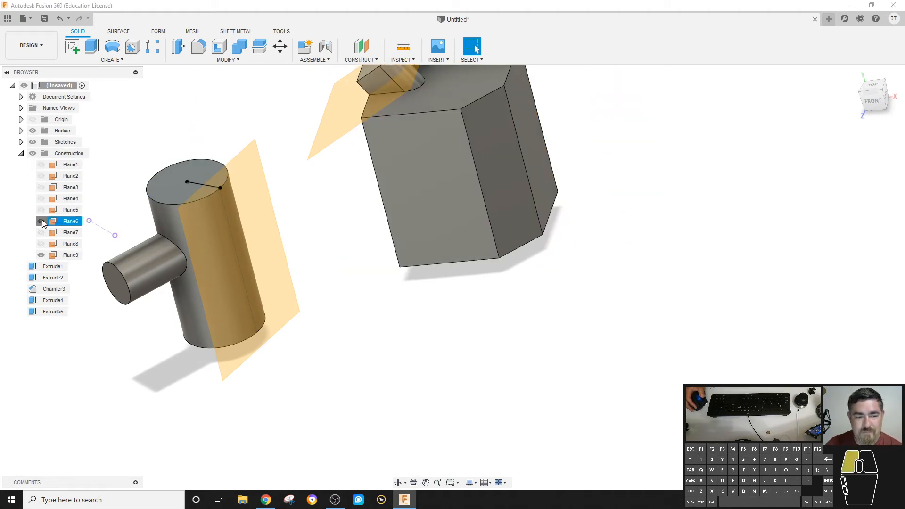
click(41, 221)
click(41, 254)
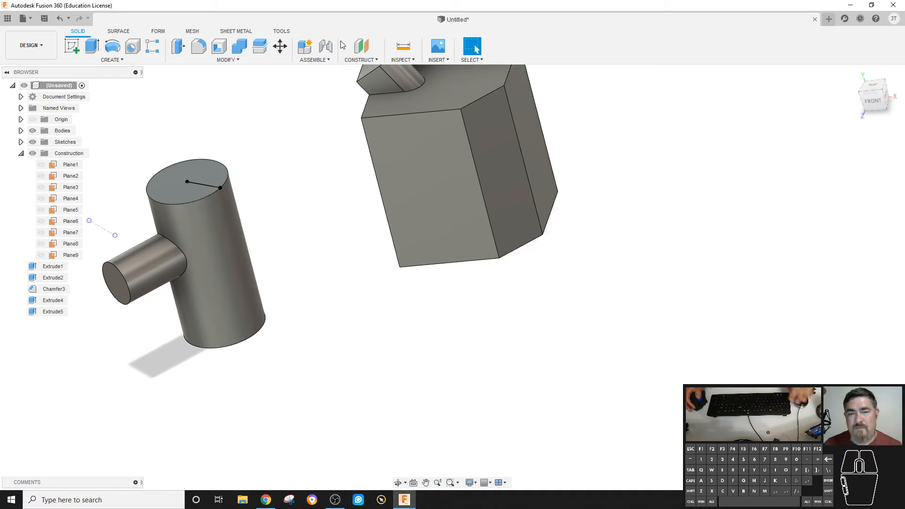
click(361, 60)
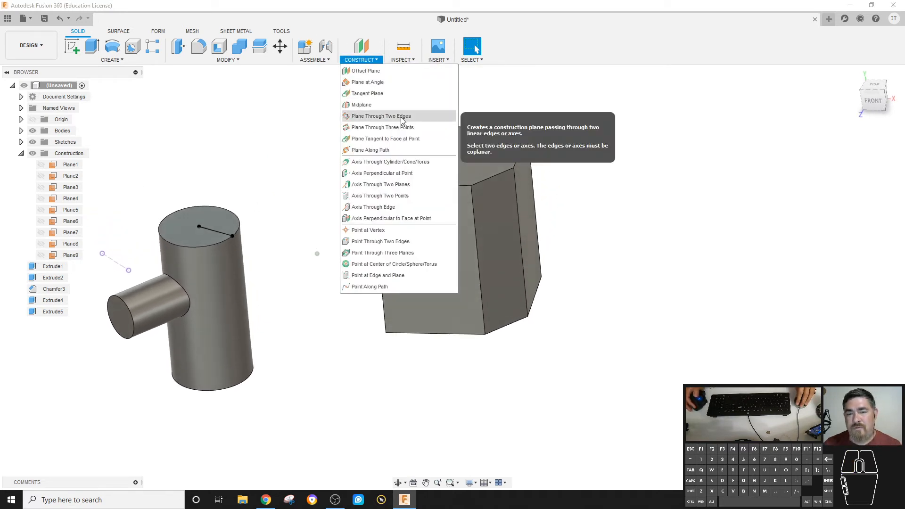
click(377, 105)
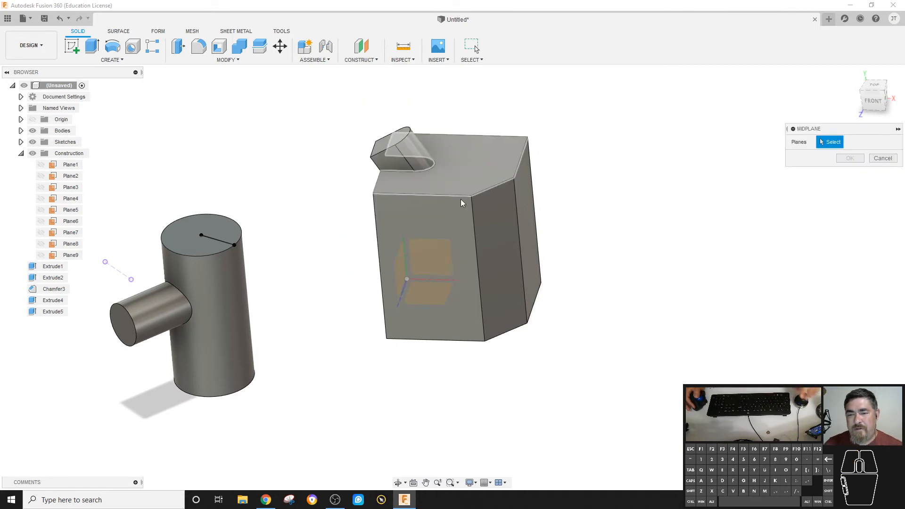
click(499, 161)
click(451, 133)
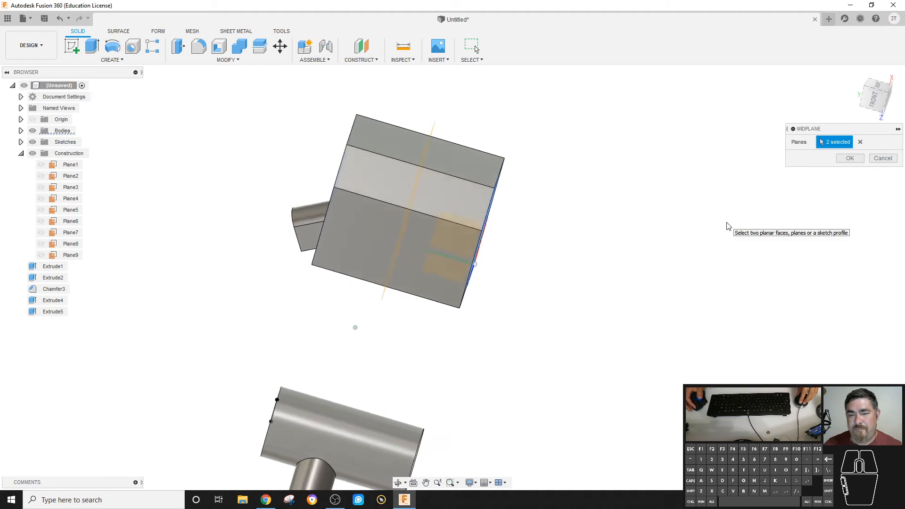
key(Escape)
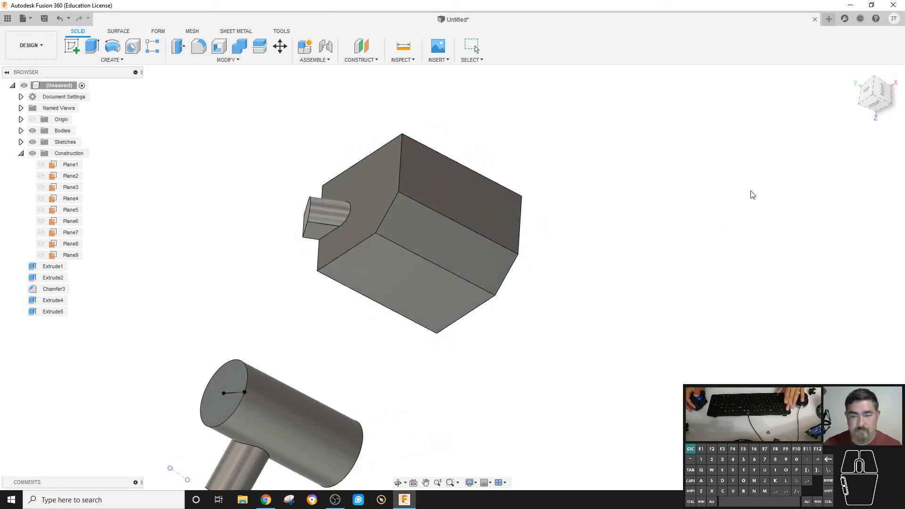
- Create a Midplane between the box's chamfered face and the adjacent side face
click(361, 59)
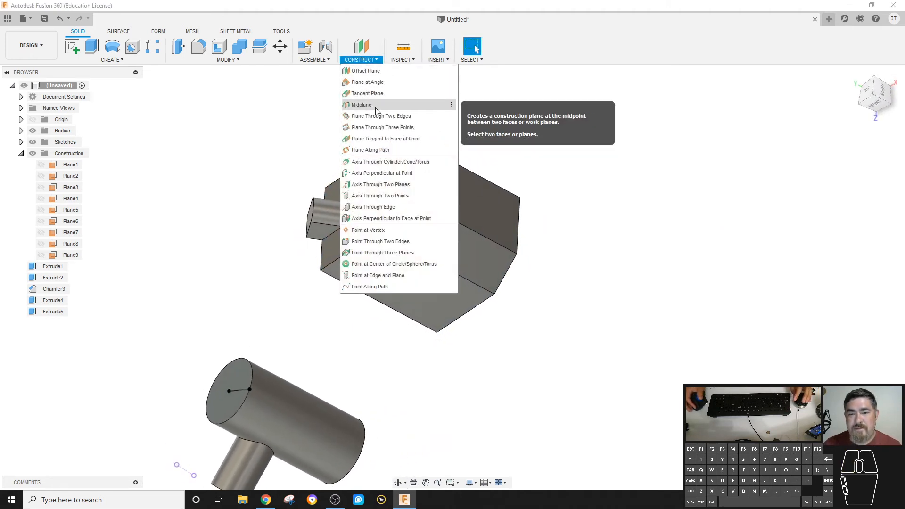
click(375, 107)
click(438, 197)
click(408, 211)
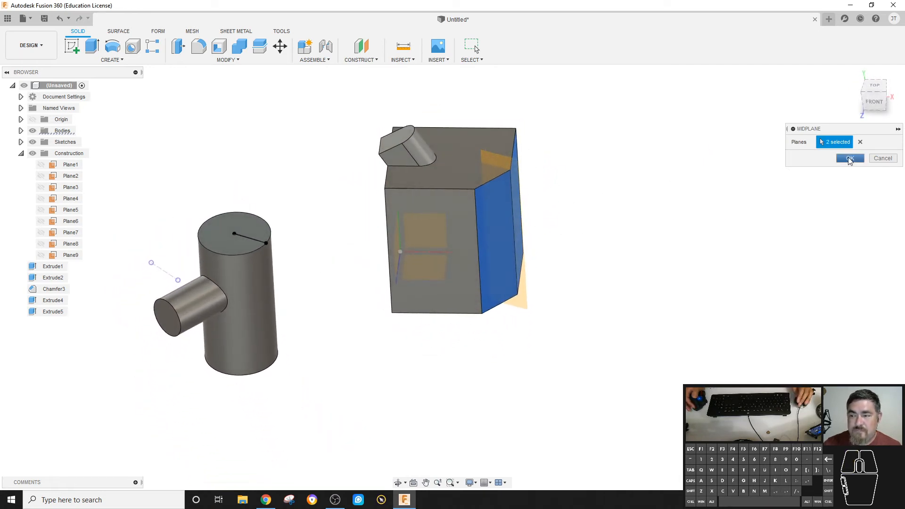
click(849, 159)
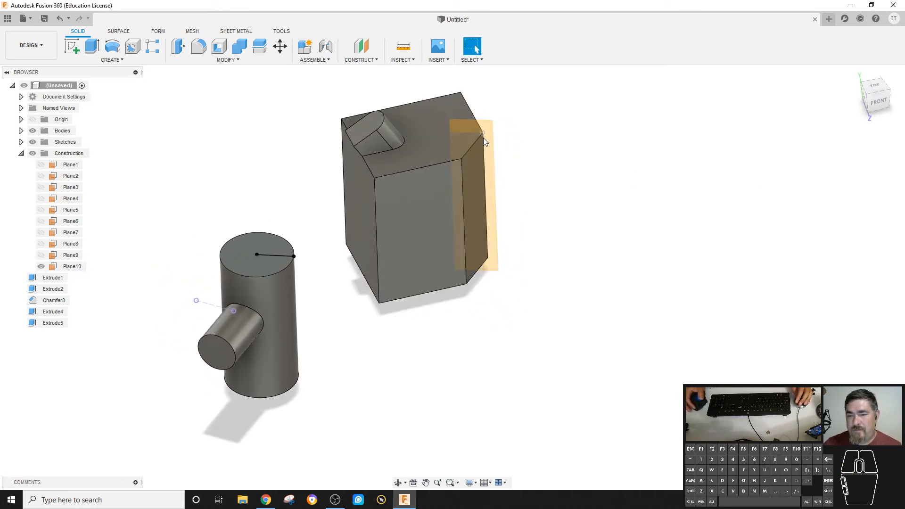
- Sketch a narrow triangle on the new midplane, hanging from the projected top edge of the chamfer at the box's corner
click(483, 146)
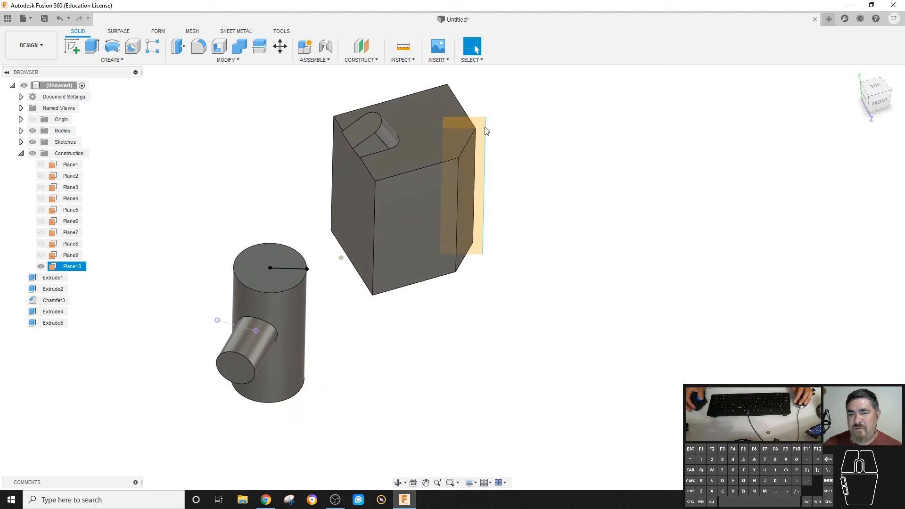
click(74, 47)
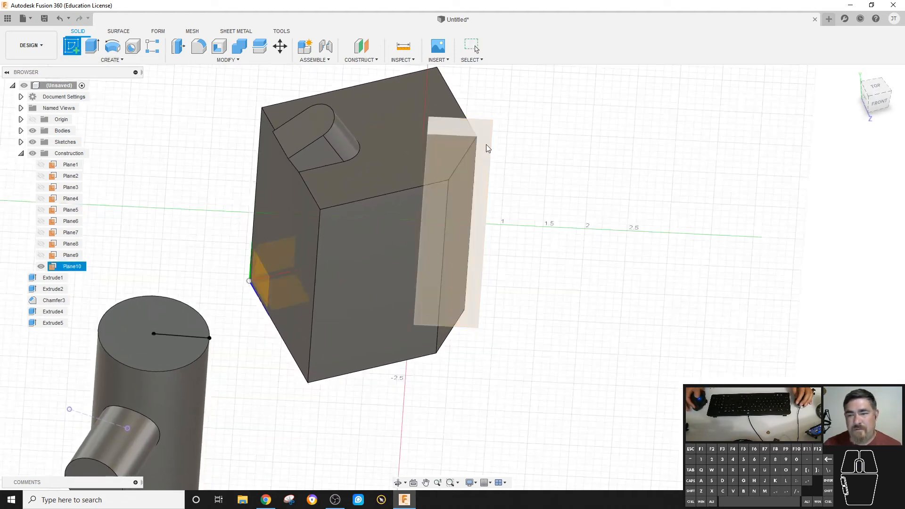
click(485, 143)
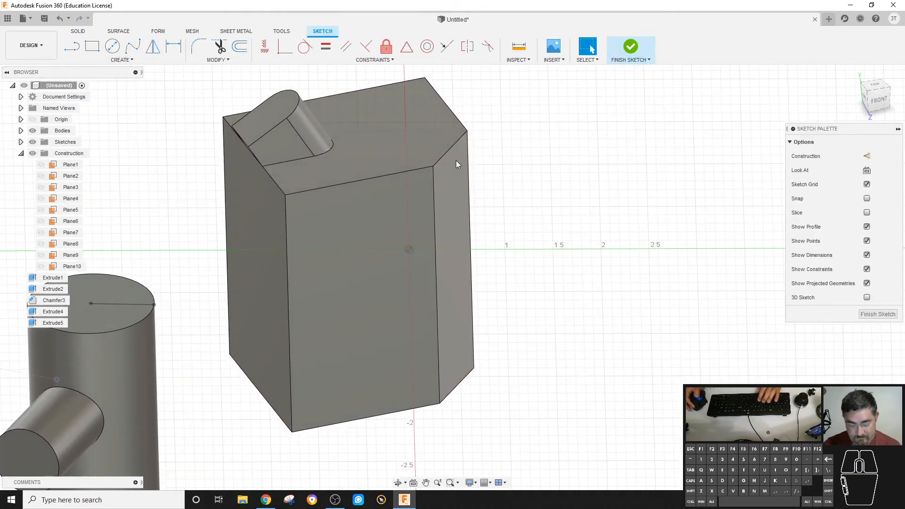
key(p)
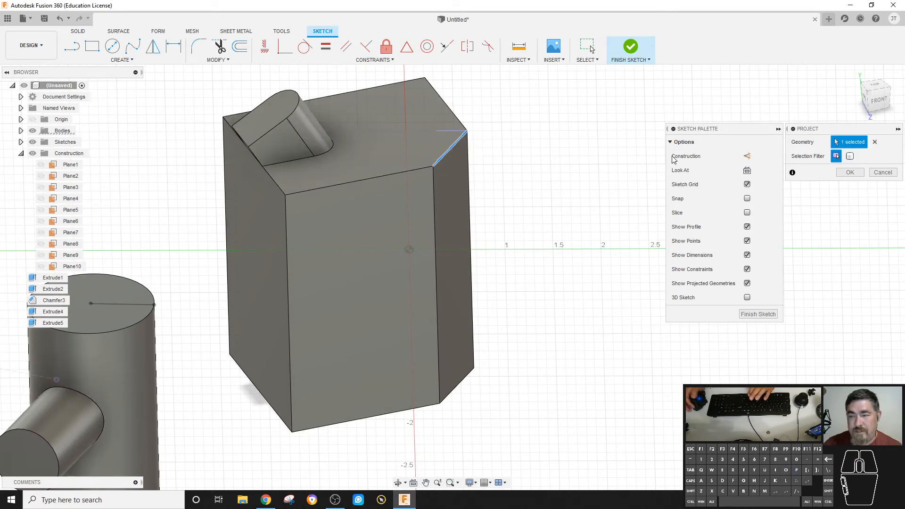
click(849, 173)
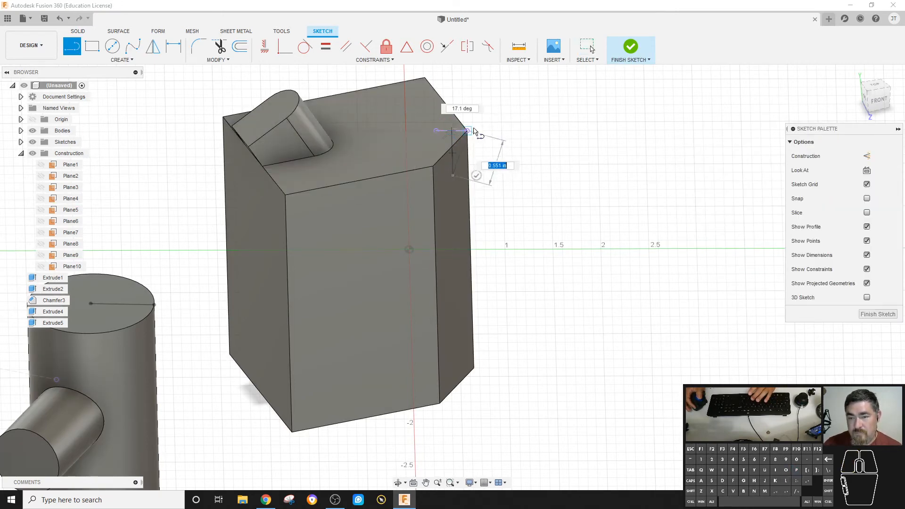
click(631, 50)
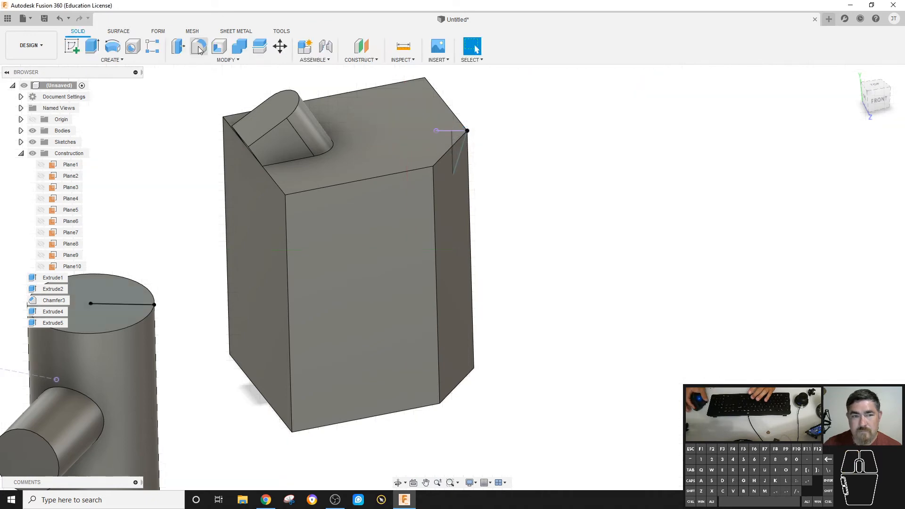
click(91, 47)
scroll(455, 147, up, 5)
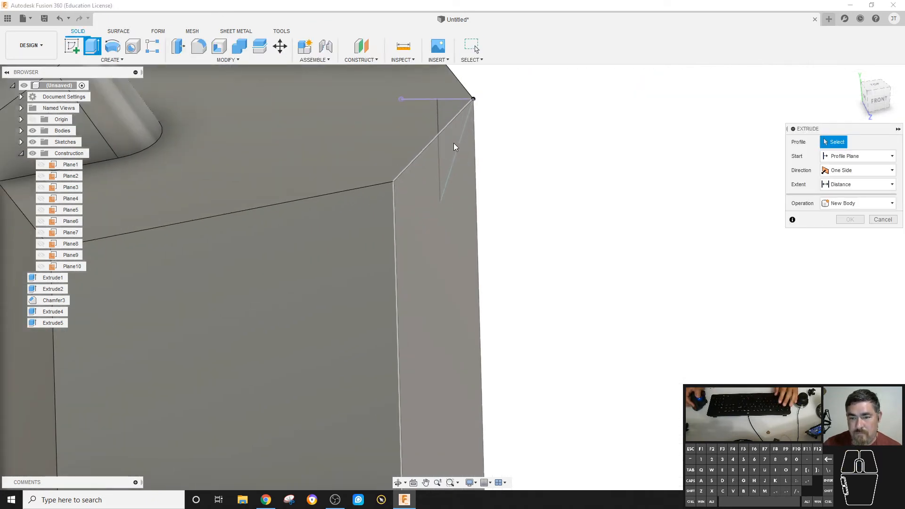
key(Escape)
- Reopen the triangle sketch, pull the triangle's lower vertex slightly down, turn on Slice and finish the sketch
key(ctrl+z)
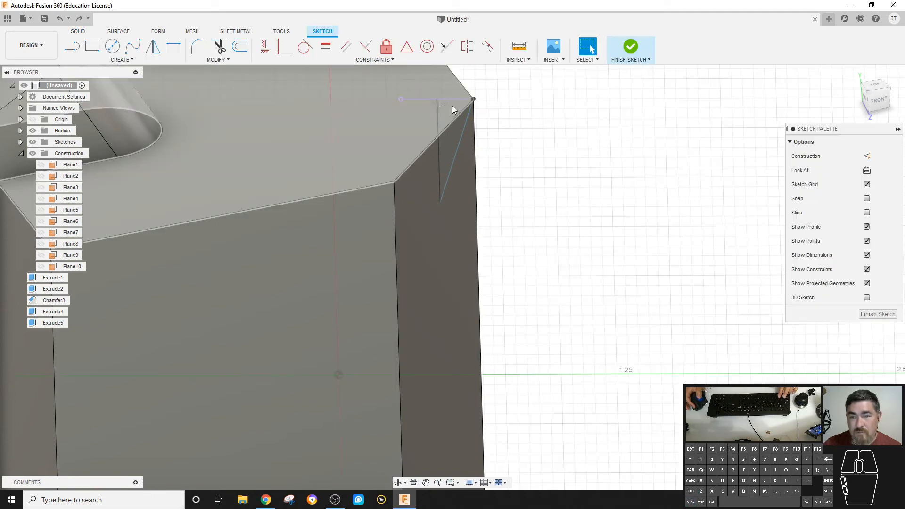
click(437, 100)
drag(442, 203, 462, 208)
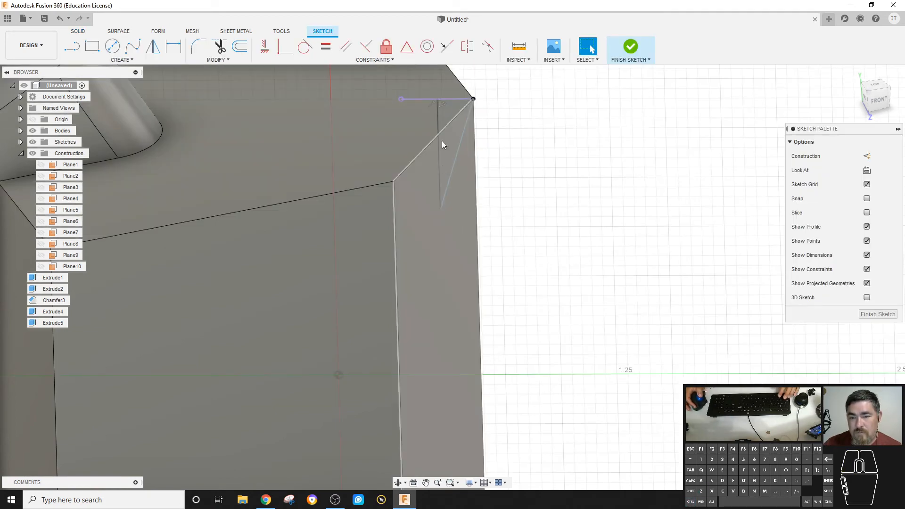
click(866, 212)
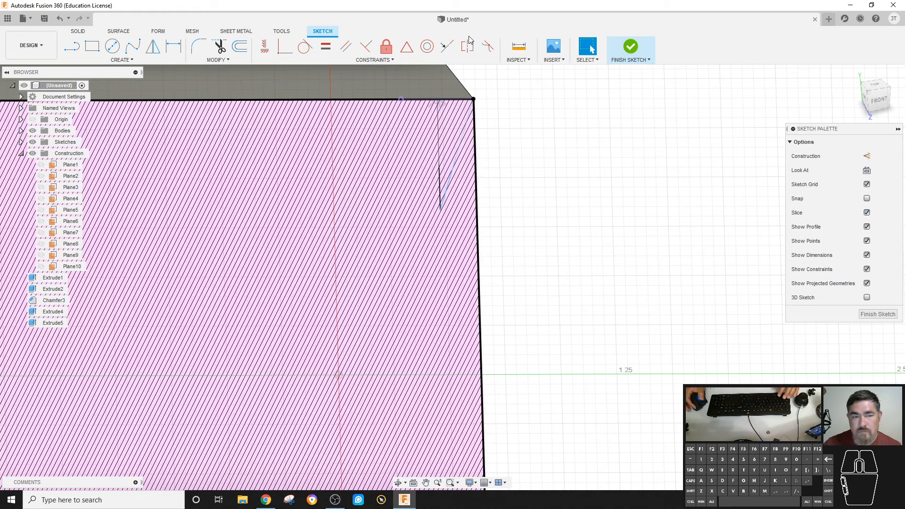
click(630, 47)
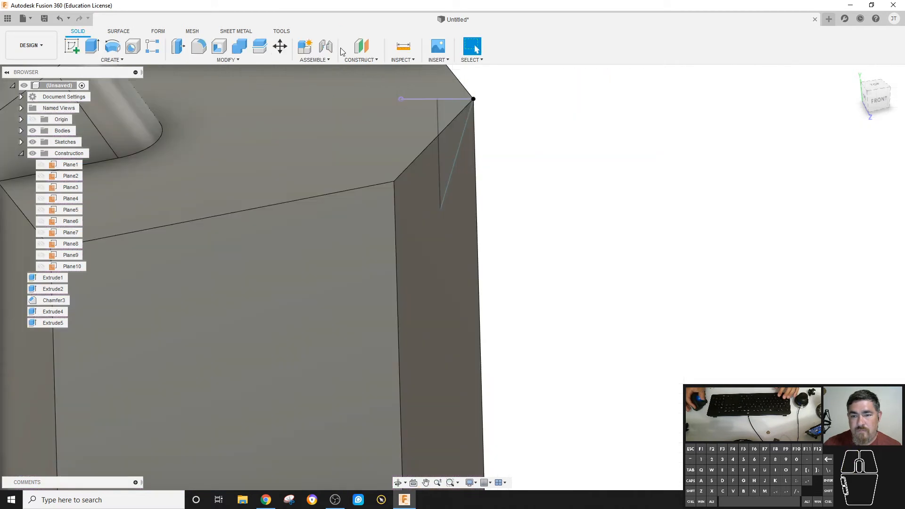
- Extrude the triangle as a symmetric cut of 1.05 in through the box's corner, hiding the bodies while selecting the profile
click(95, 50)
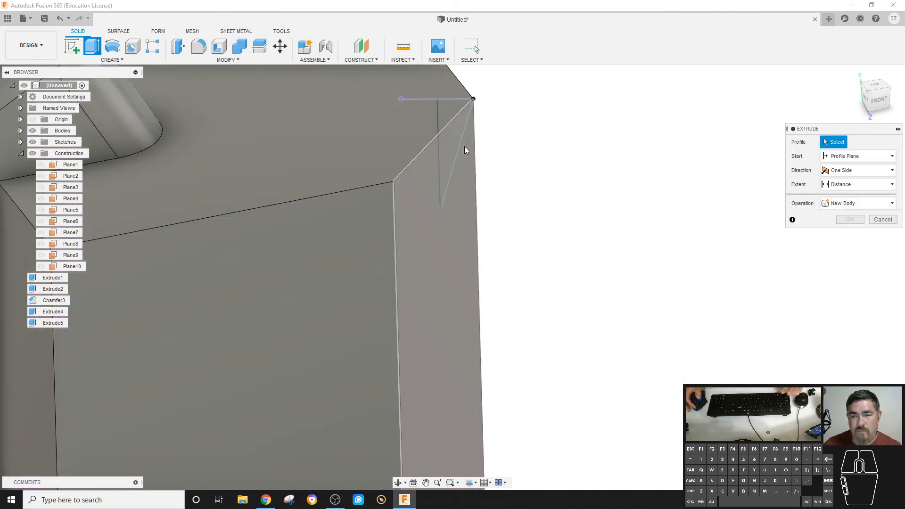
scroll(464, 151, down, 4)
scroll(459, 160, up, 4)
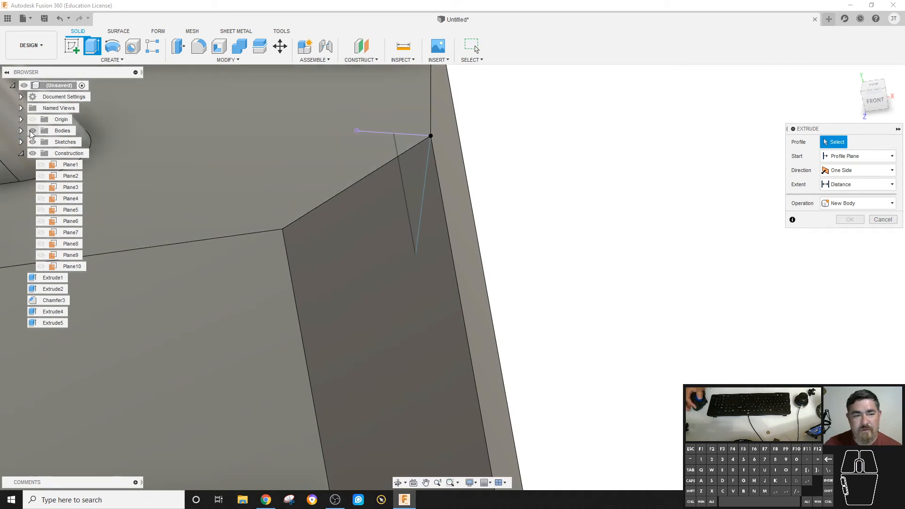
click(32, 131)
click(404, 156)
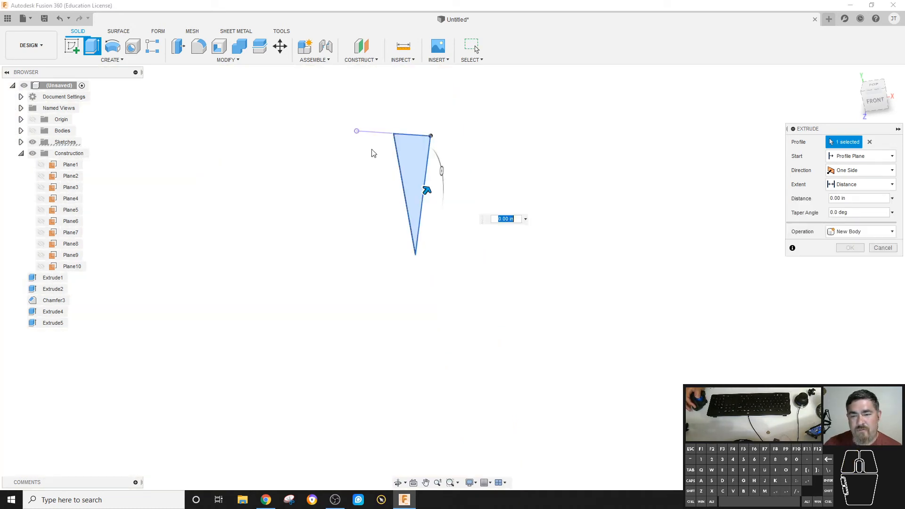
click(33, 131)
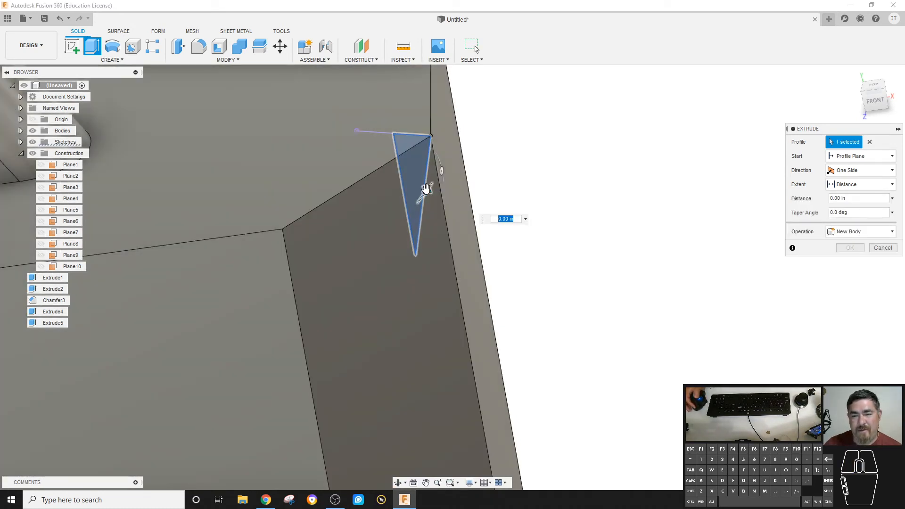
drag(426, 189, 577, 99)
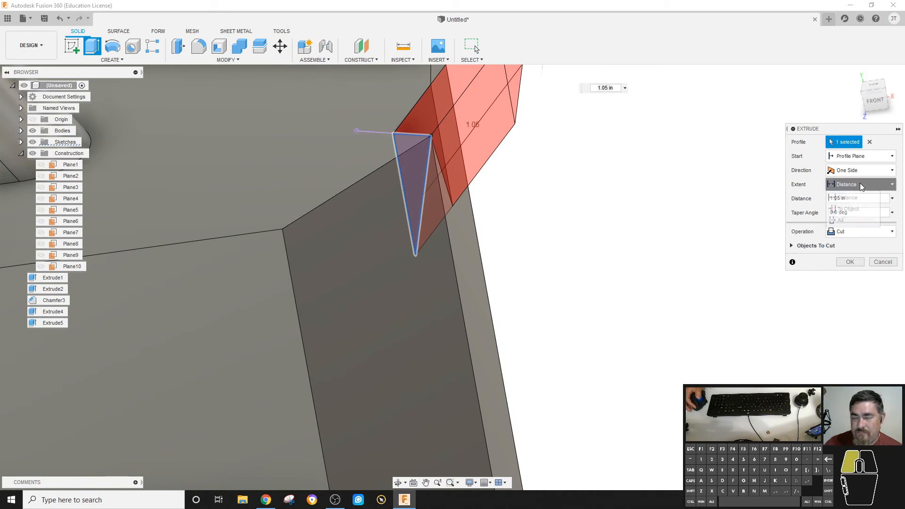
click(856, 171)
click(857, 205)
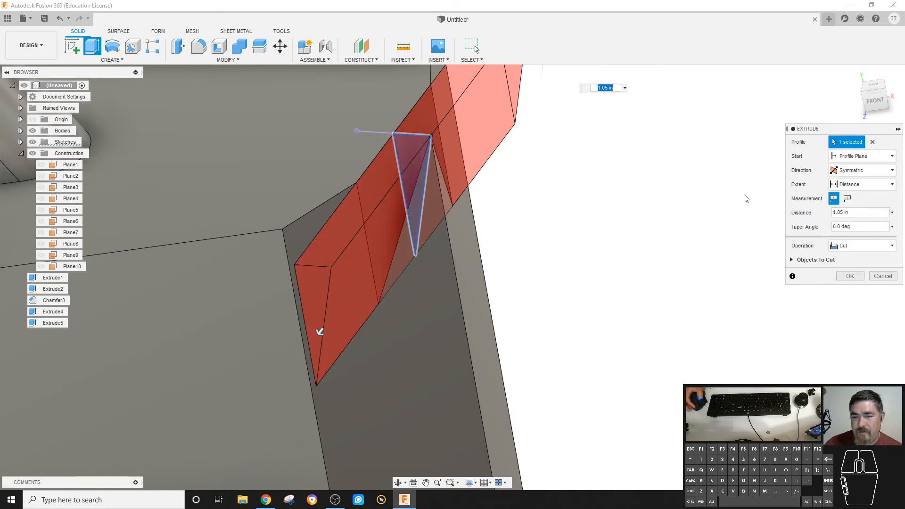
click(849, 276)
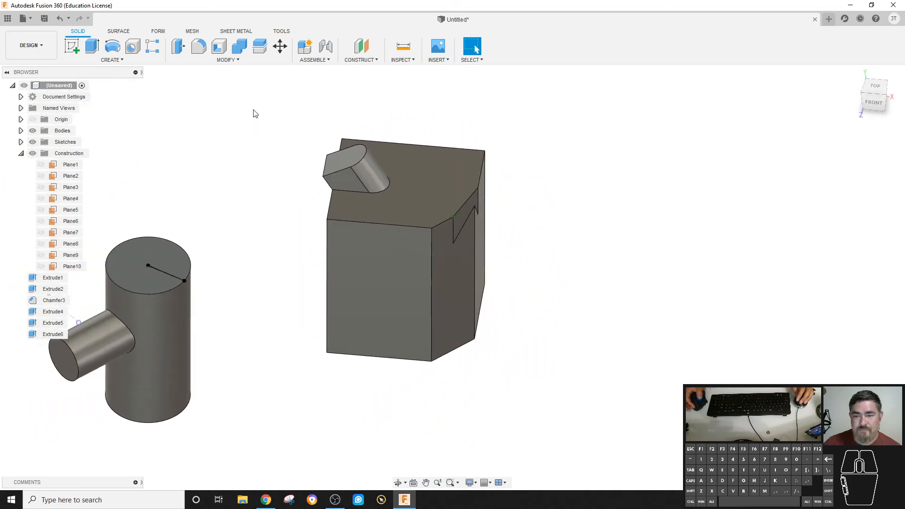
- Preview a Plane Through Two Edges running diagonally through the box, from its back top edge to its front bottom edge
click(375, 61)
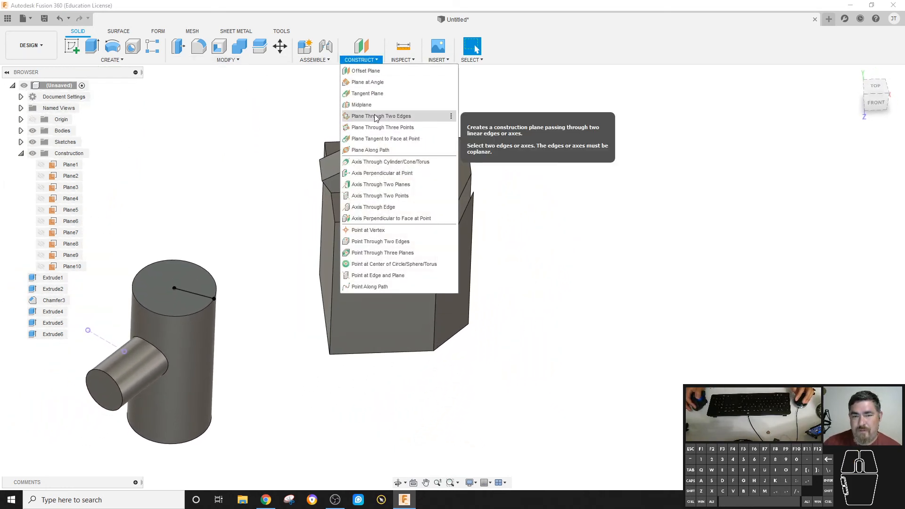
click(375, 116)
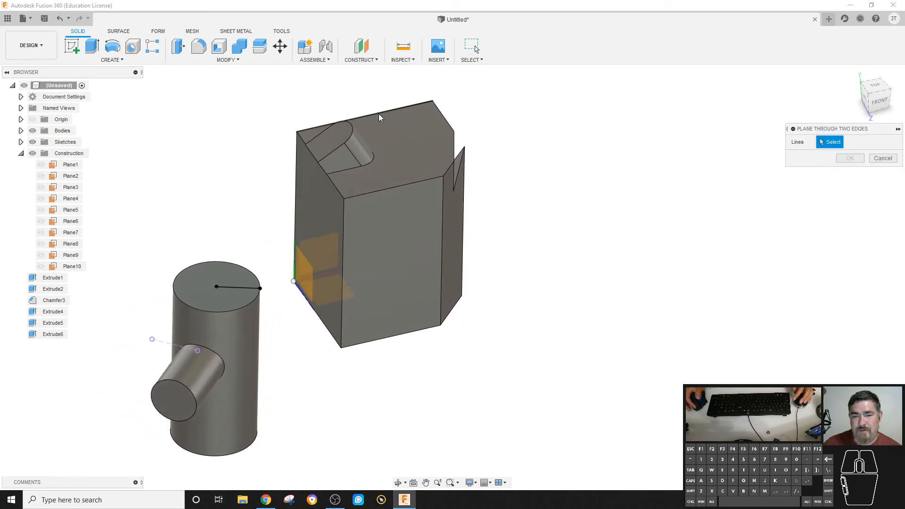
click(424, 329)
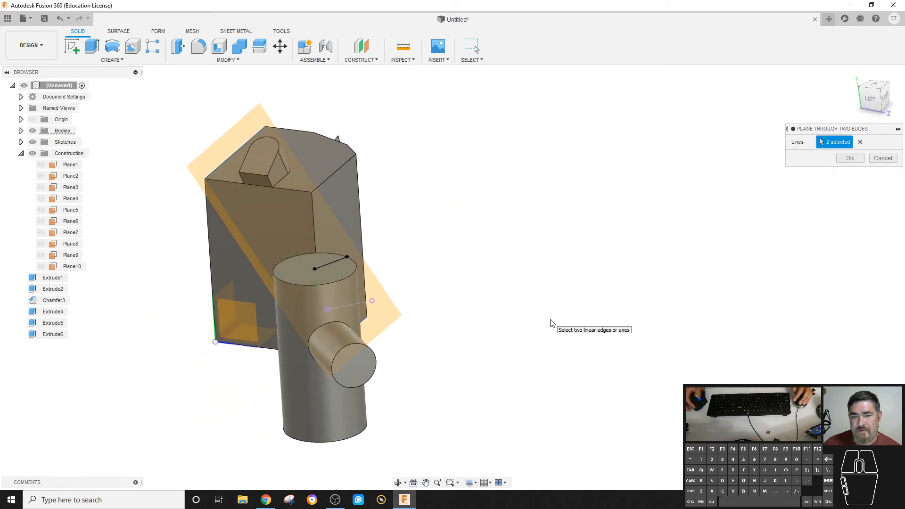
key(Escape)
- Preview a Plane Through Three Points using two corners of the box's top face and a corner of the angled boss
click(361, 60)
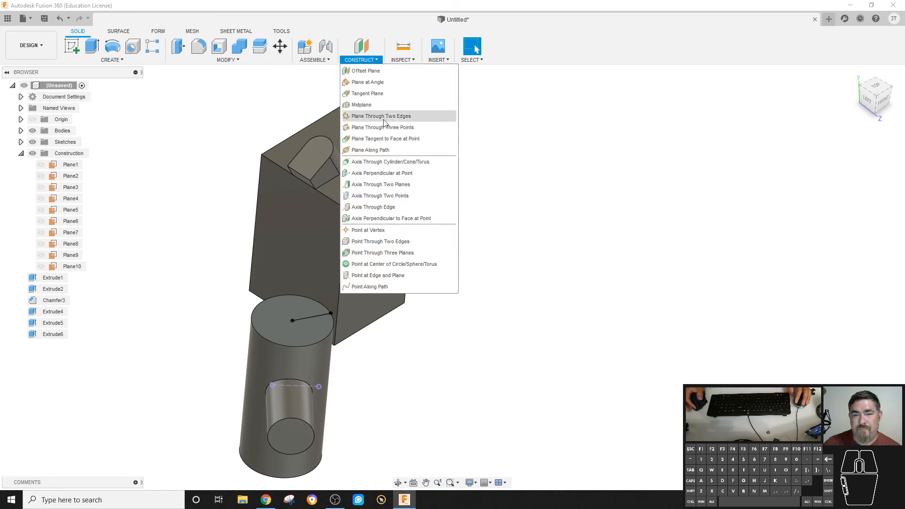
click(387, 125)
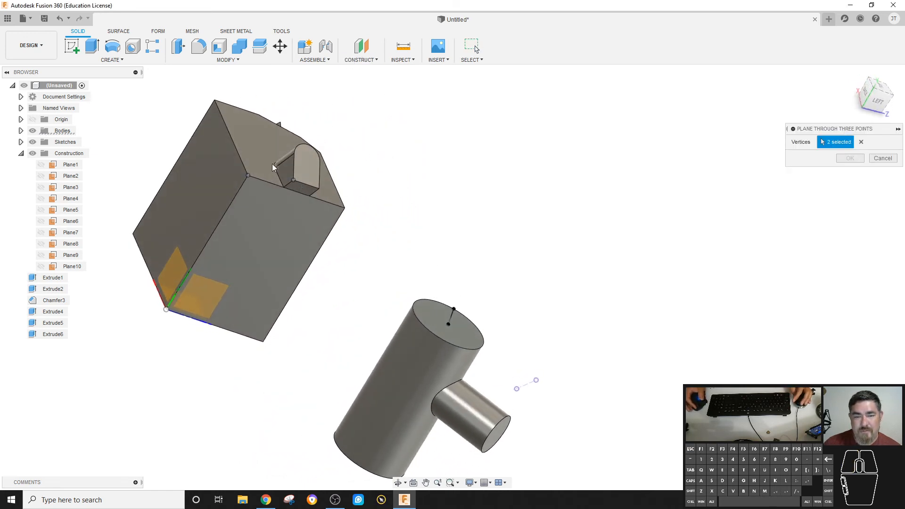
click(215, 100)
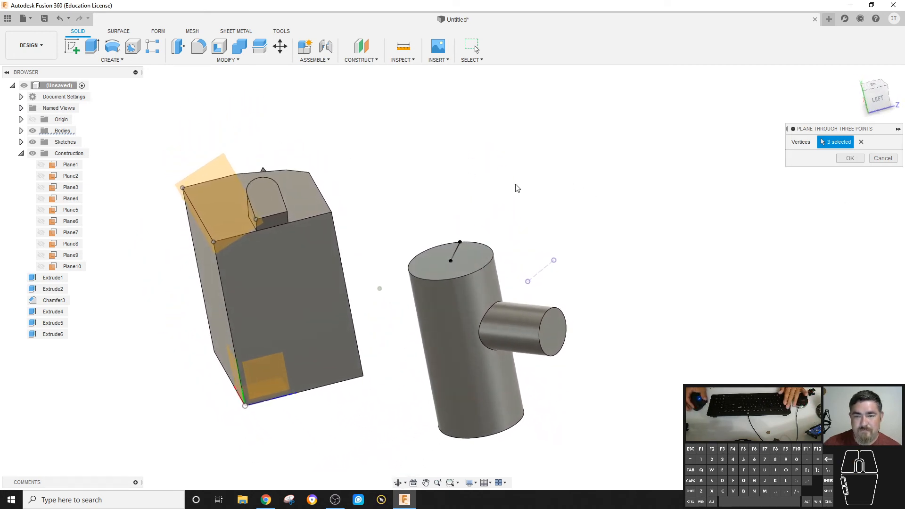
key(Escape)
click(359, 60)
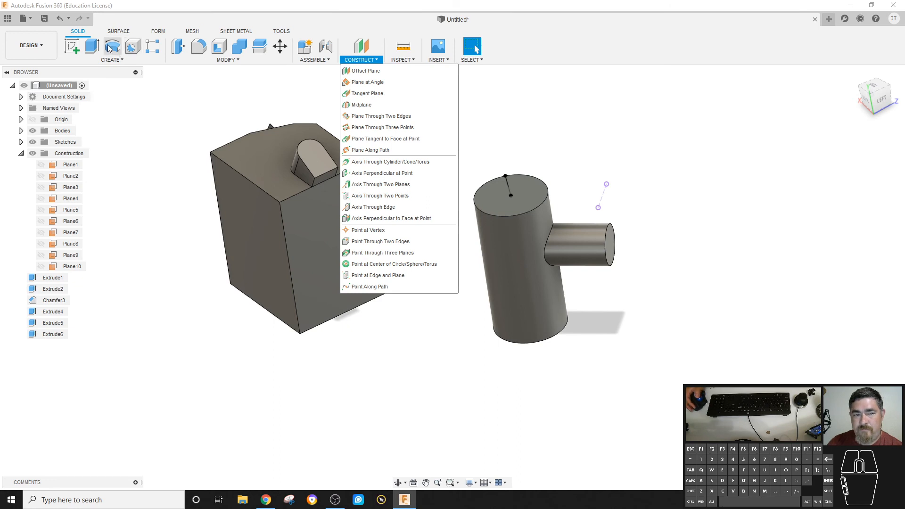
click(112, 60)
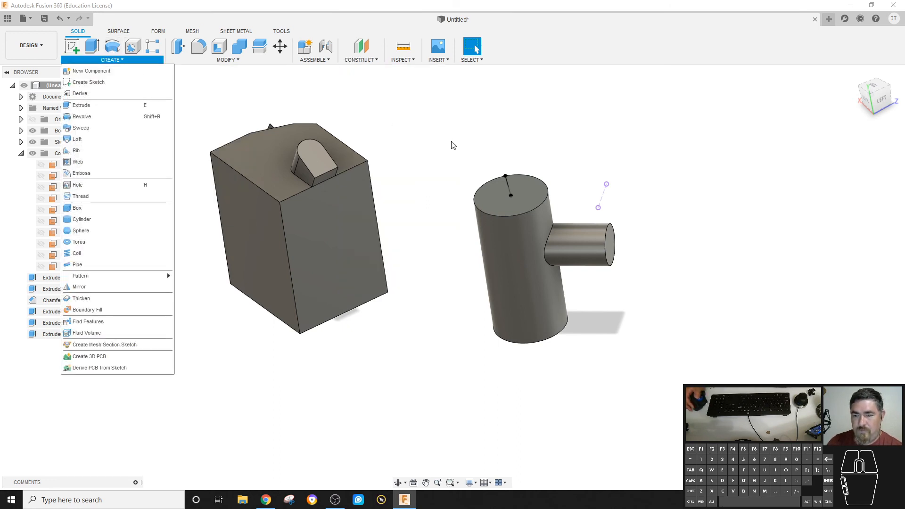
click(361, 60)
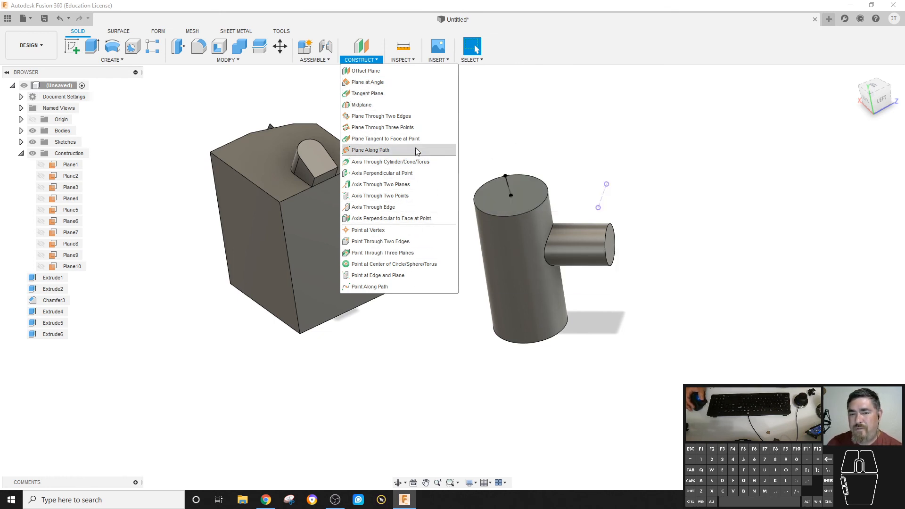
click(535, 126)
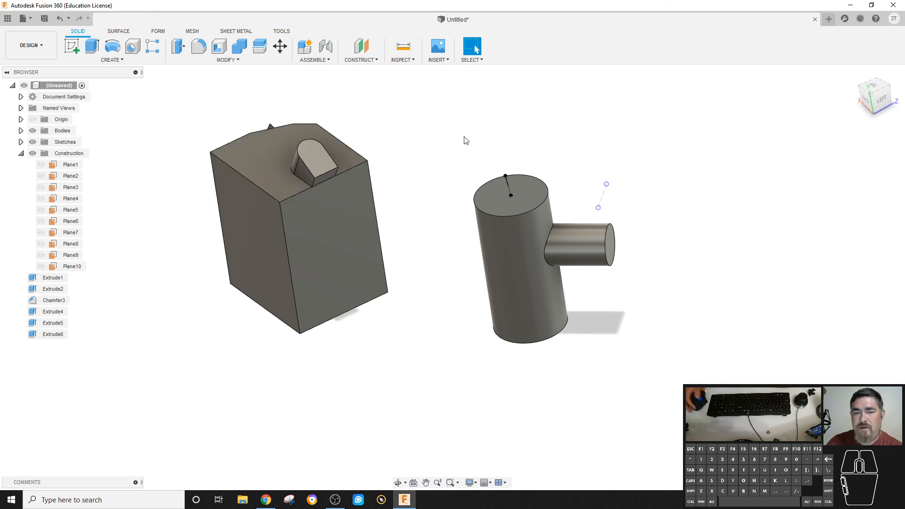
- Collapse the Construction folder in the browser
click(380, 61)
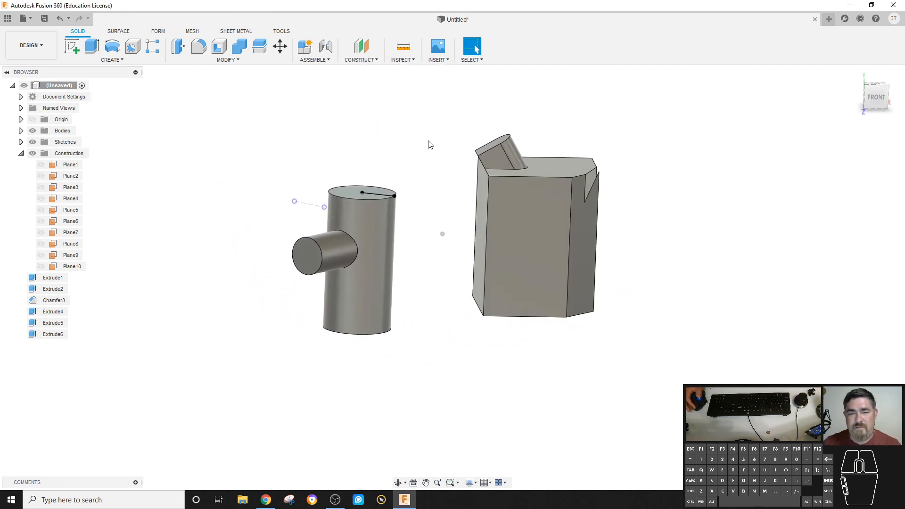
click(20, 153)
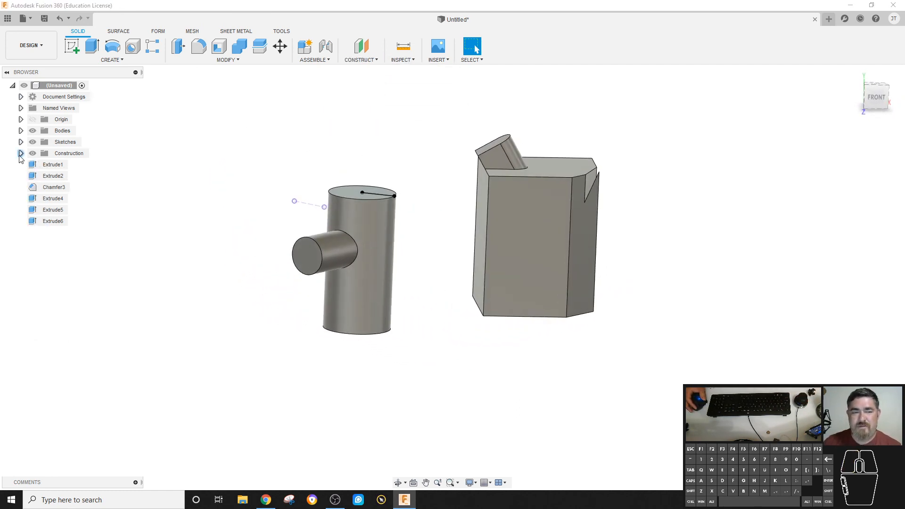